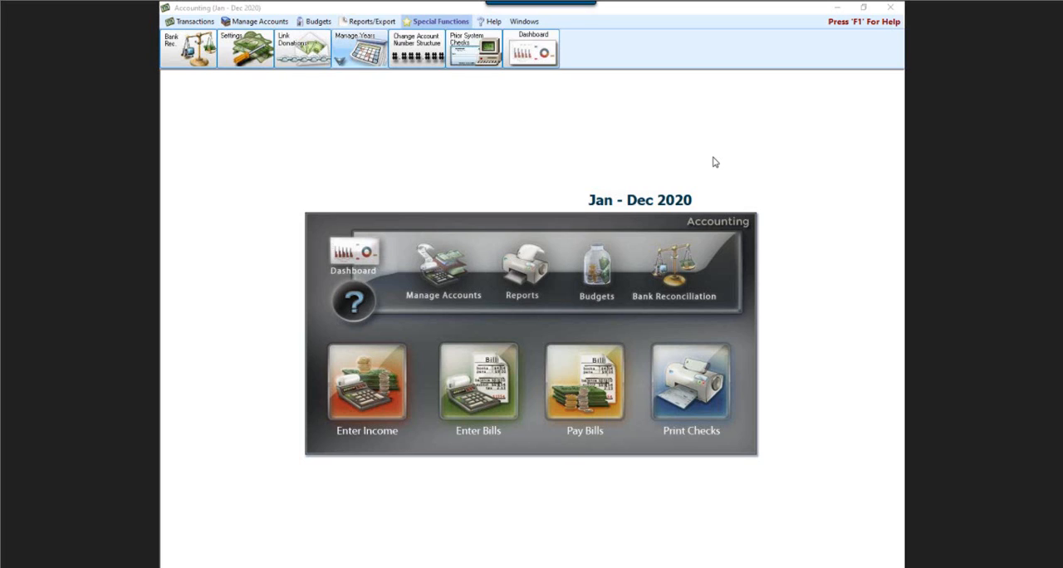
{"action": "key", "text": "XF86AudioRaiseVolume"}
{"action": "key", "text": "XF86AudioRaiseVolume"}
{"action": "left_click", "coordinate": [454, 27]}
{"action": "left_click_drag", "start_coordinate": [359, 83], "coordinate": [360, 245]}
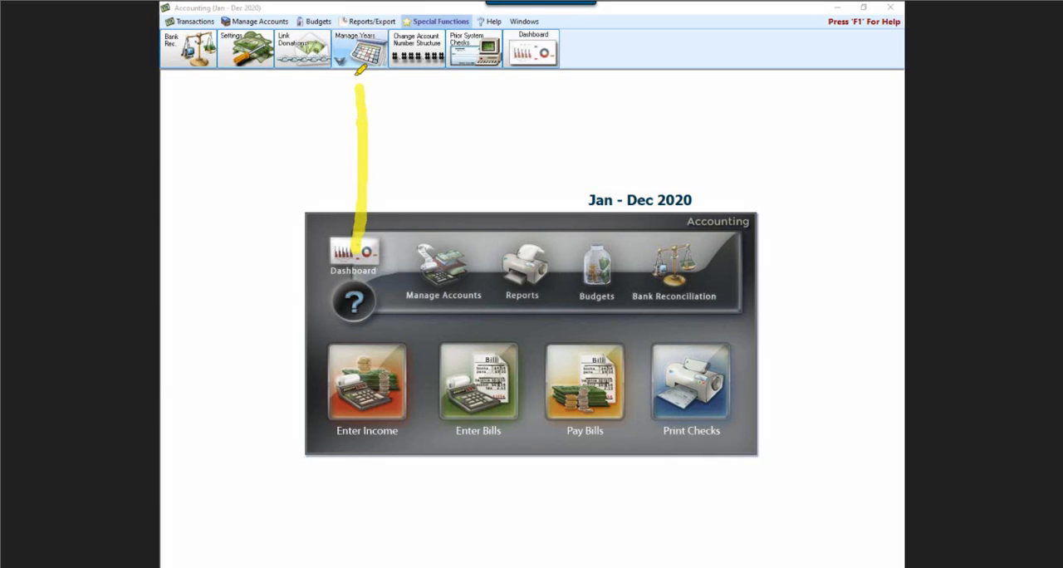
{"action": "left_click_drag", "start_coordinate": [360, 87], "coordinate": [398, 135]}
{"action": "left_click_drag", "start_coordinate": [359, 86], "coordinate": [326, 146]}
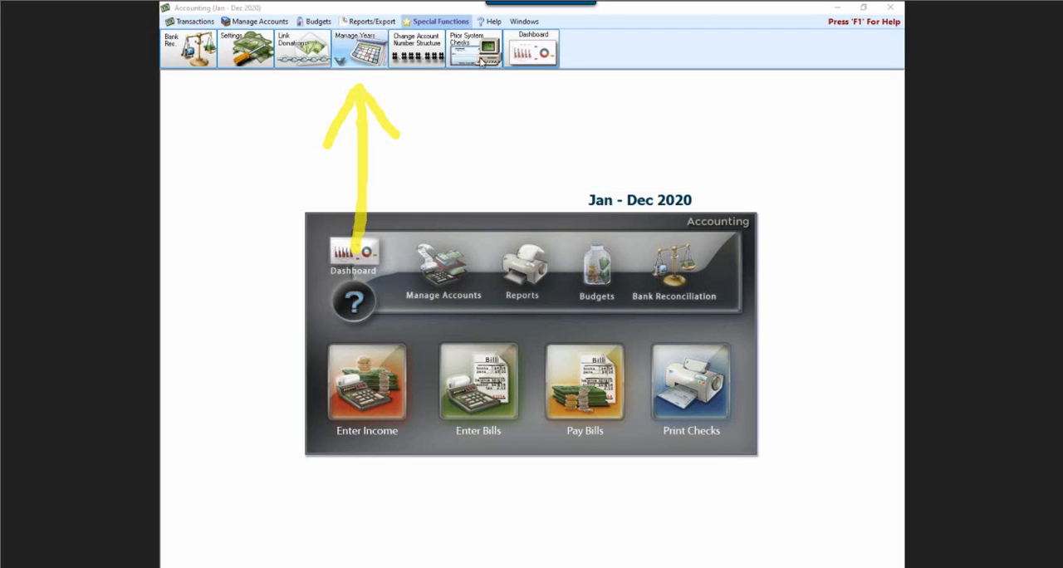
{"action": "left_click", "coordinate": [365, 52]}
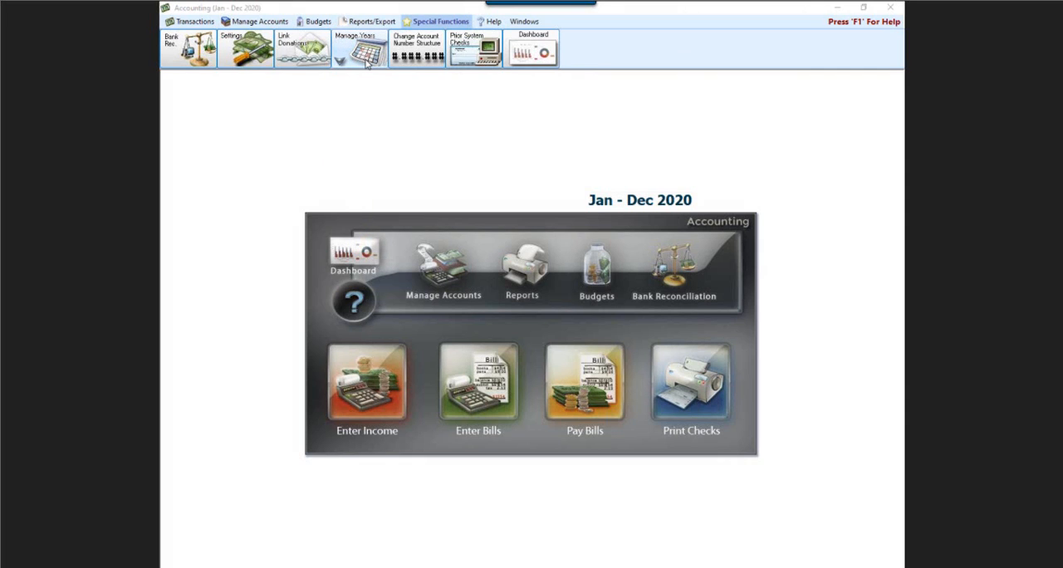
{"action": "left_click", "coordinate": [365, 65]}
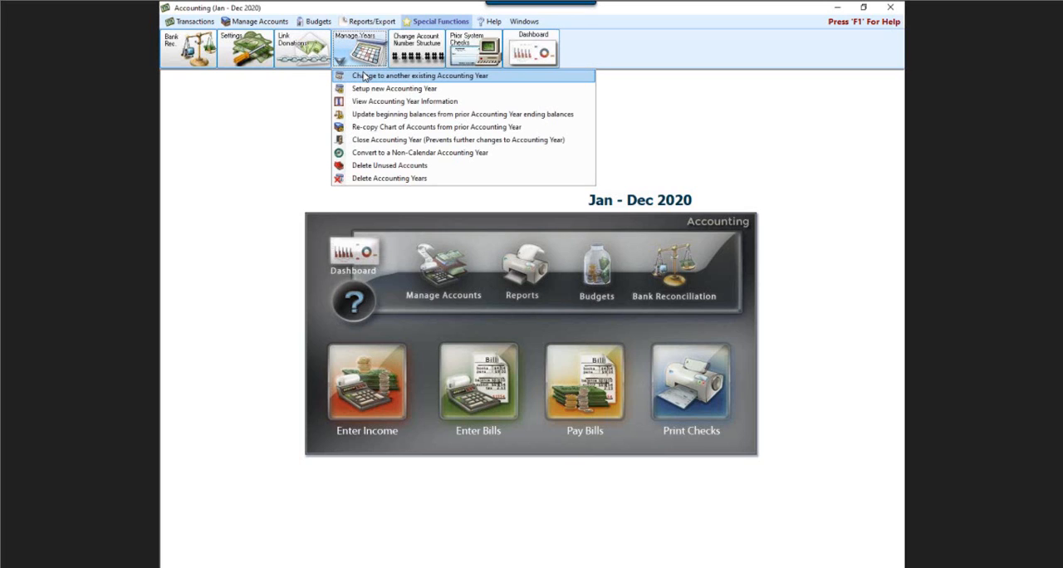
{"action": "left_click", "coordinate": [720, 170]}
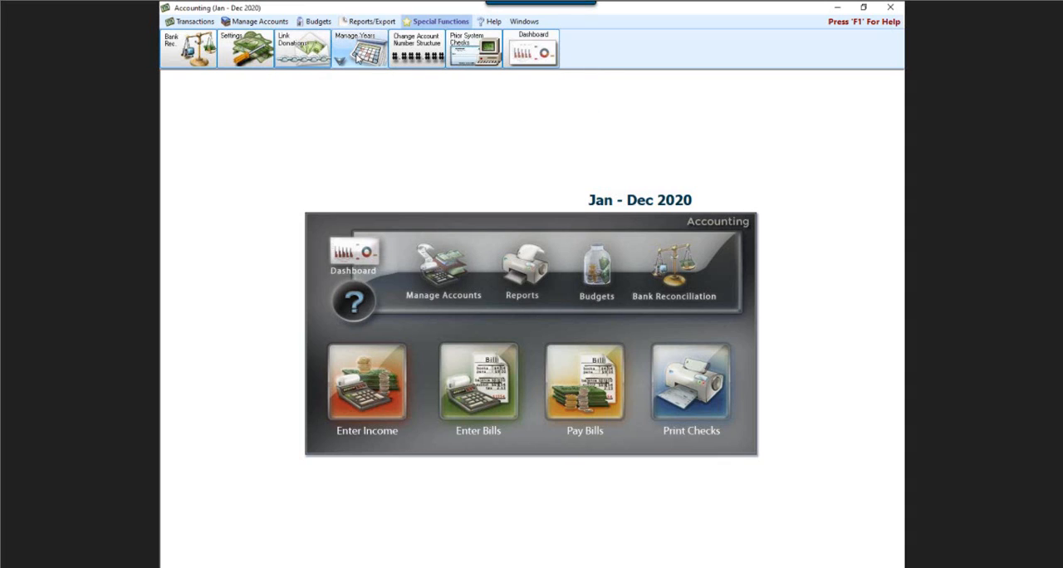
- Change the active accounting year to 01/01/2019 thru 12/31/2019
{"action": "left_click", "coordinate": [360, 48]}
{"action": "left_click", "coordinate": [385, 77]}
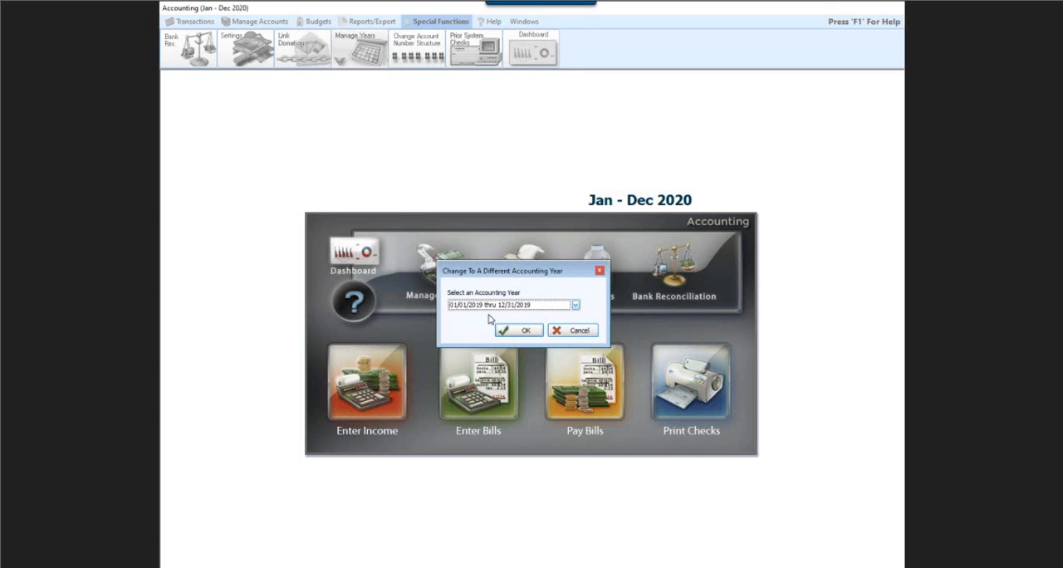
{"action": "left_click", "coordinate": [575, 306]}
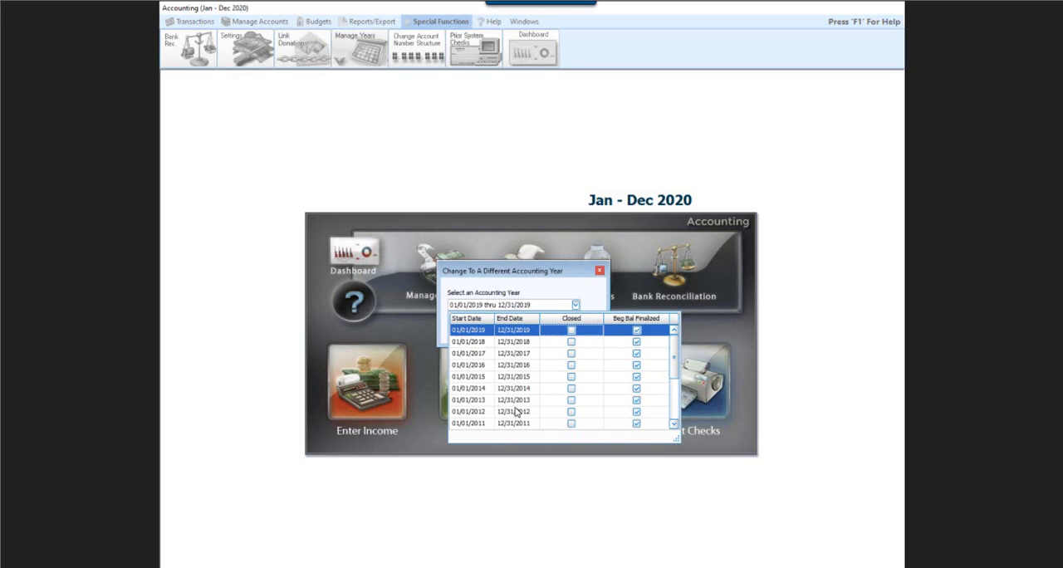
{"action": "left_click", "coordinate": [503, 334]}
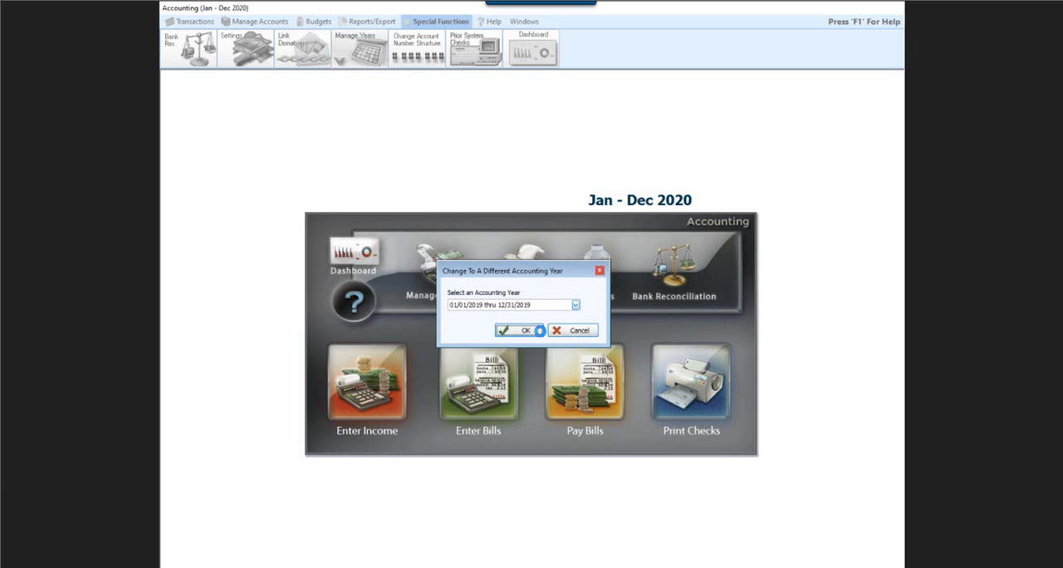
- Switch back to the existing accounting year 01/01/2020 thru 12/31/2020
{"action": "left_click", "coordinate": [423, 25]}
{"action": "left_click", "coordinate": [348, 52]}
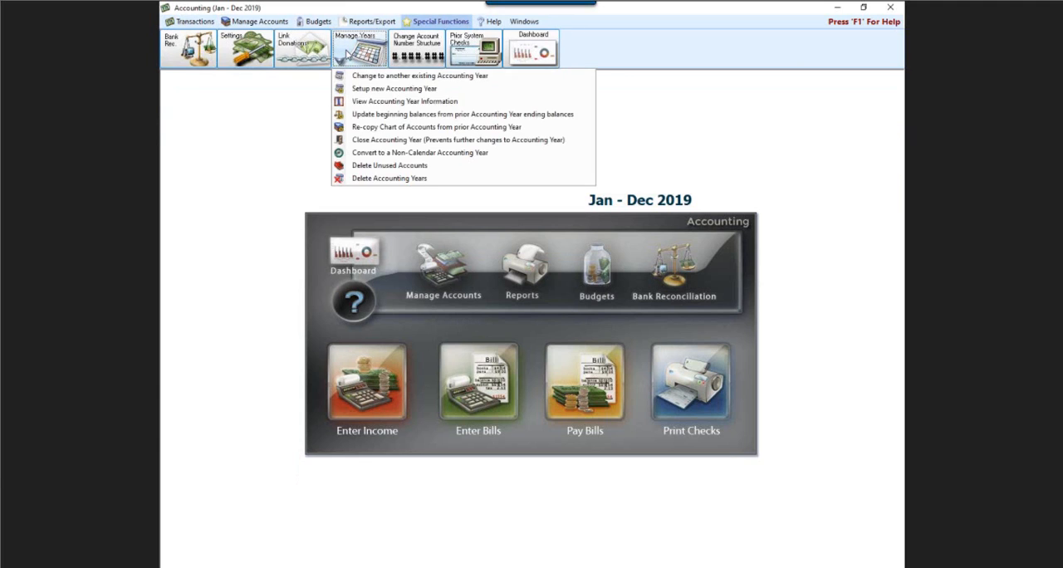
{"action": "left_click", "coordinate": [366, 77]}
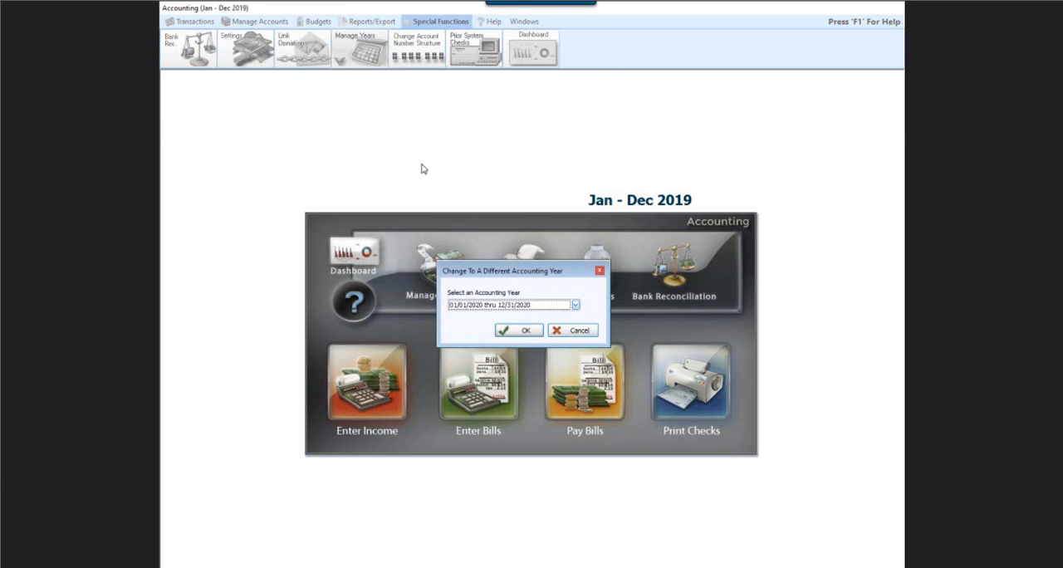
{"action": "left_click", "coordinate": [519, 332]}
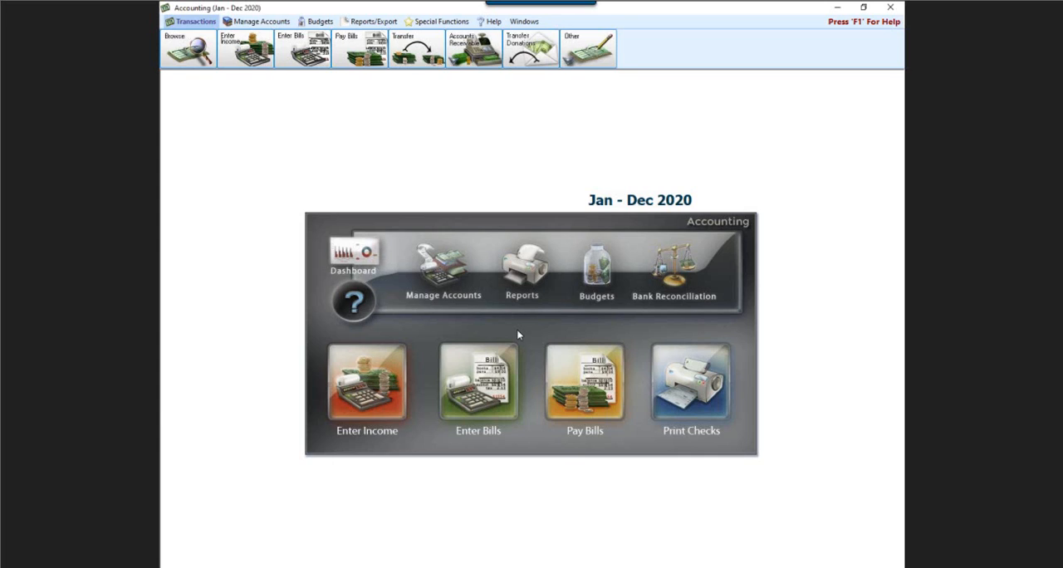
- Set up the new January - December 2021 accounting year, copying the chart of accounts and budgets from January - December 2020
{"action": "left_click", "coordinate": [447, 24]}
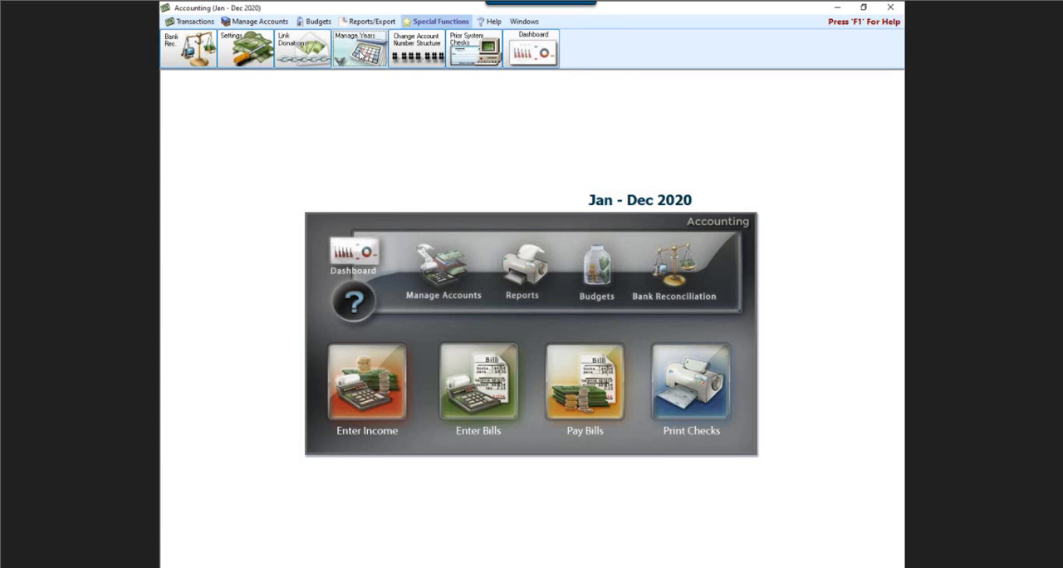
{"action": "left_click", "coordinate": [339, 60]}
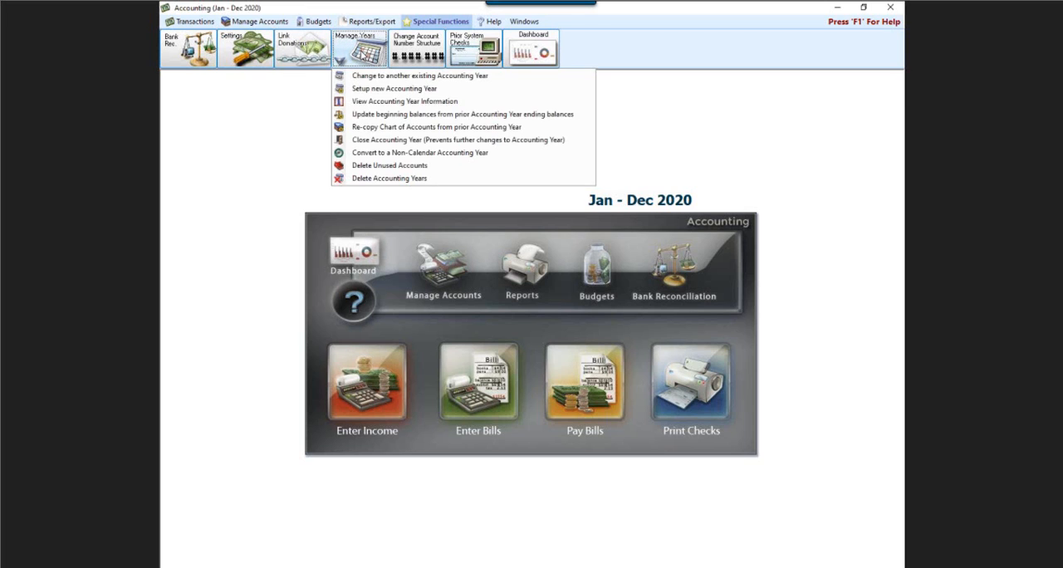
{"action": "left_click", "coordinate": [371, 92]}
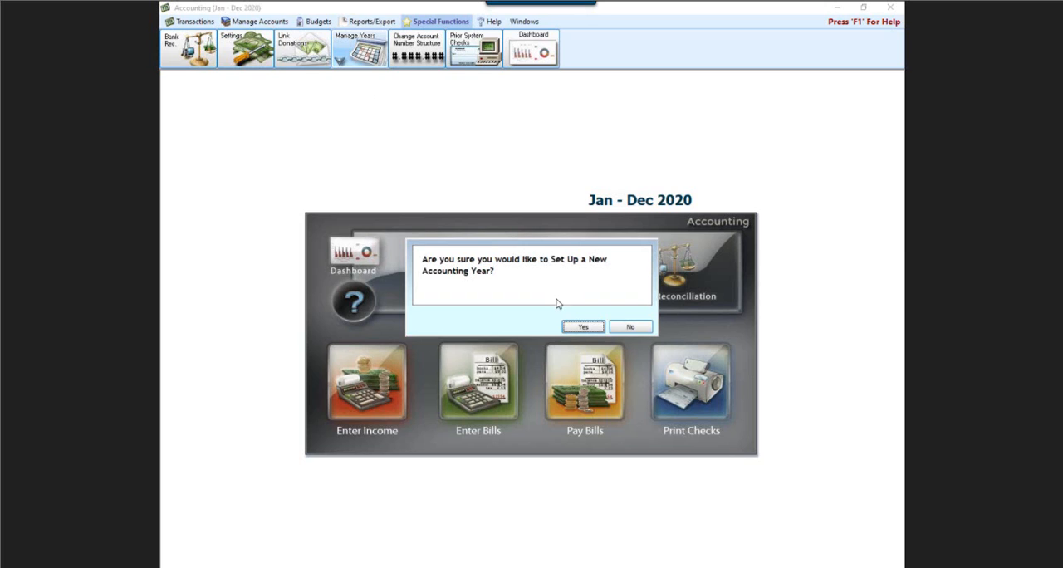
{"action": "left_click", "coordinate": [584, 327]}
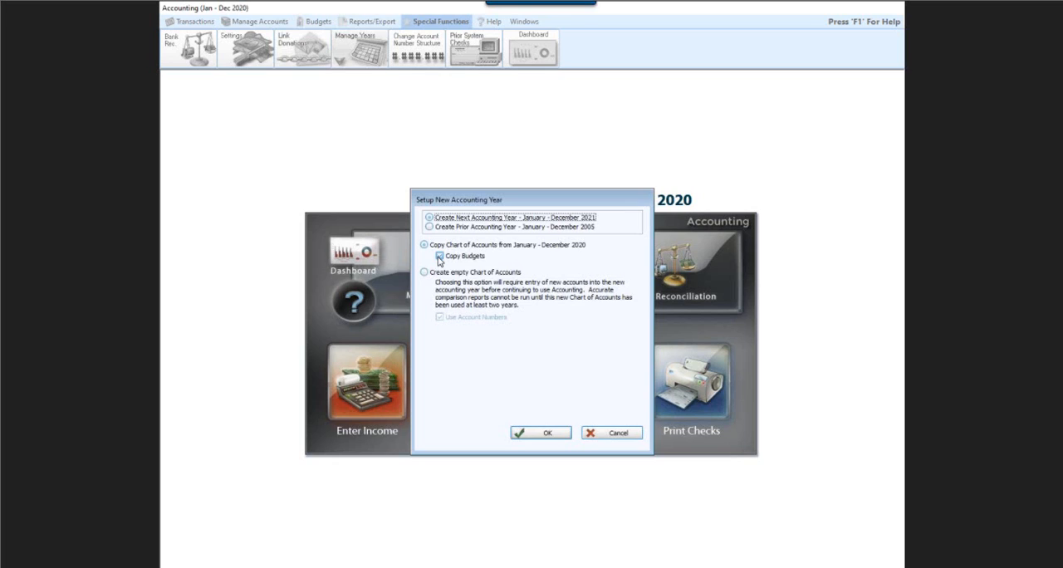
{"action": "left_click", "coordinate": [440, 256]}
{"action": "left_click", "coordinate": [544, 434]}
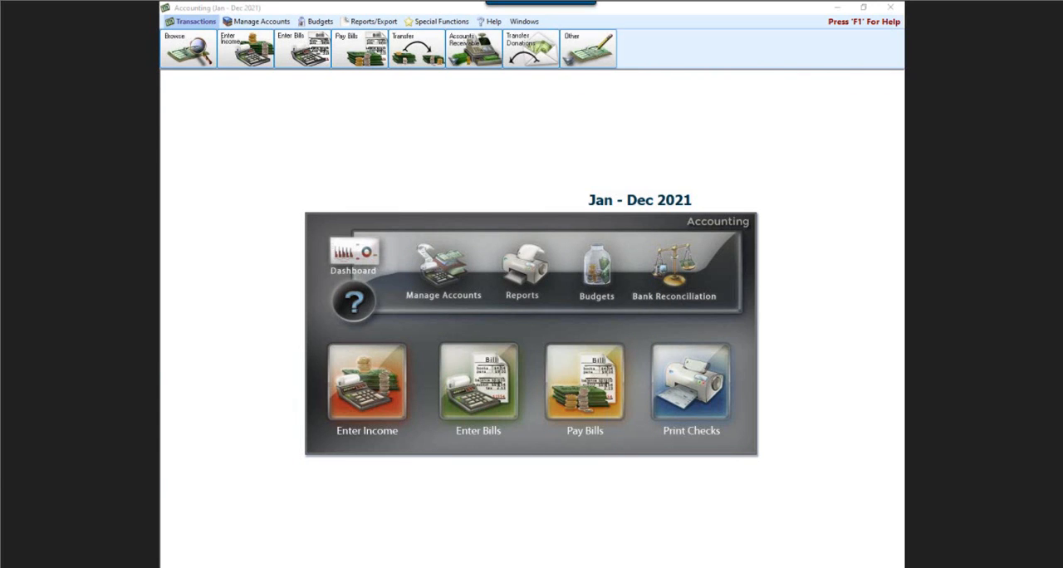
- Change the active accounting year from the new one to 01/01/2020 thru 12/31/2020
{"action": "mouse_move", "coordinate": [551, 175]}
{"action": "left_mouse_down"}
{"action": "mouse_move", "coordinate": [715, 175]}
{"action": "mouse_move", "coordinate": [706, 228]}
{"action": "mouse_move", "coordinate": [596, 227]}
{"action": "mouse_move", "coordinate": [565, 184]}
{"action": "mouse_move", "coordinate": [602, 163]}
{"action": "left_mouse_up"}
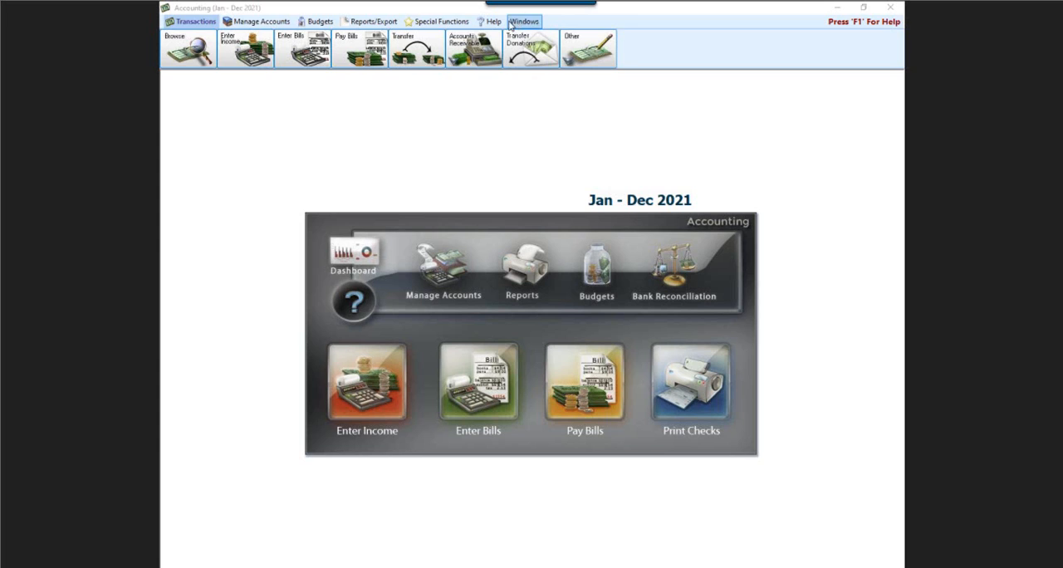
{"action": "left_click", "coordinate": [436, 22]}
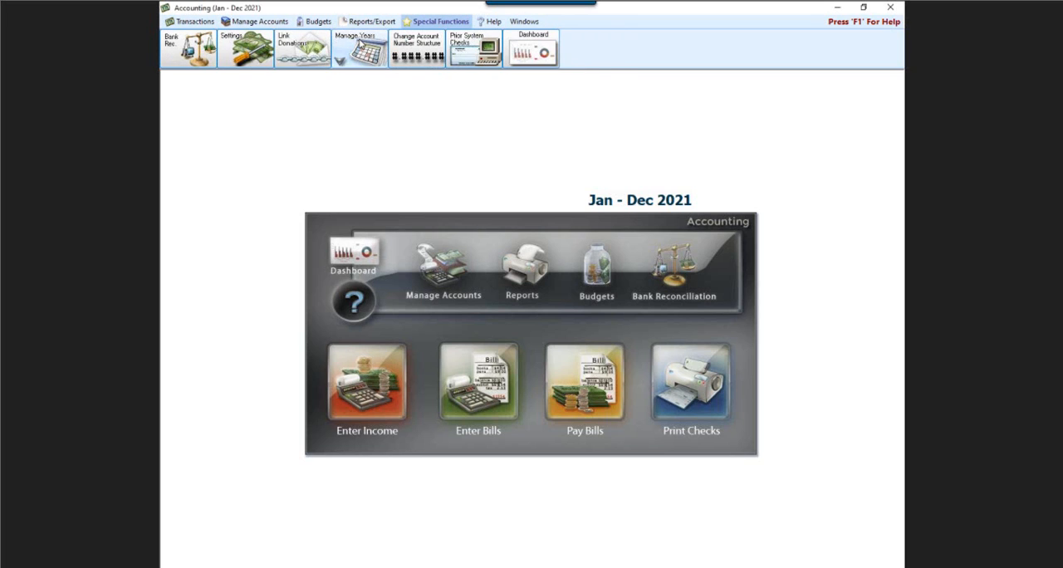
{"action": "left_click", "coordinate": [357, 50]}
{"action": "left_click", "coordinate": [361, 78]}
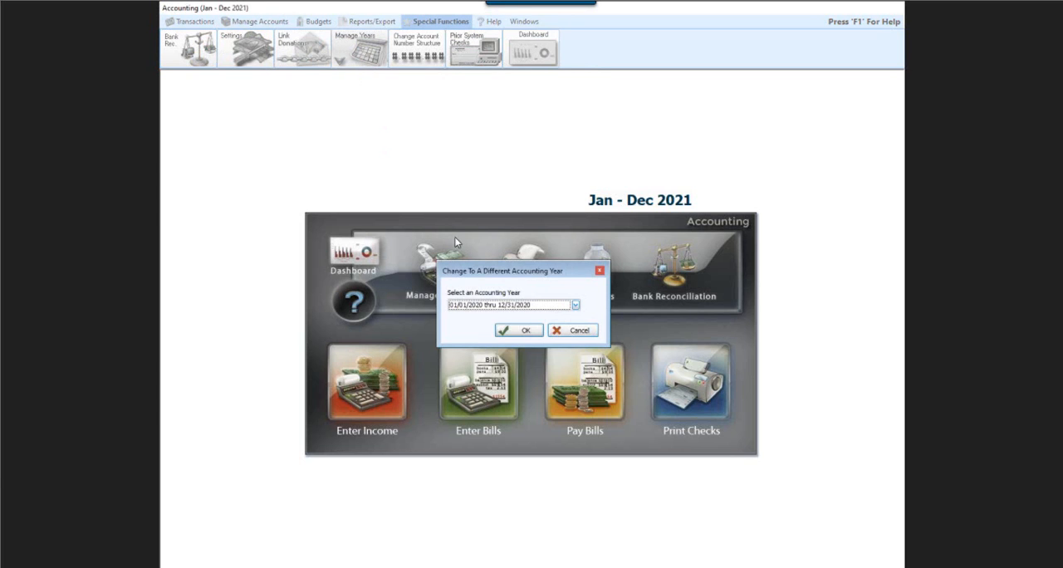
{"action": "left_click", "coordinate": [525, 332]}
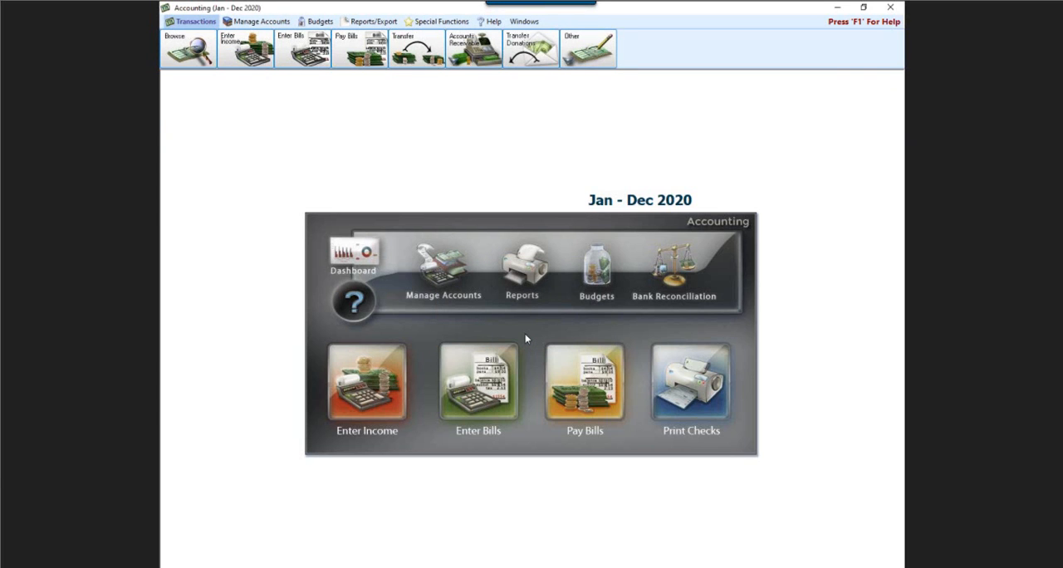
- Review the accounting year information for each year's dates, closed status and who finalized its beginning balances
{"action": "left_click", "coordinate": [435, 22]}
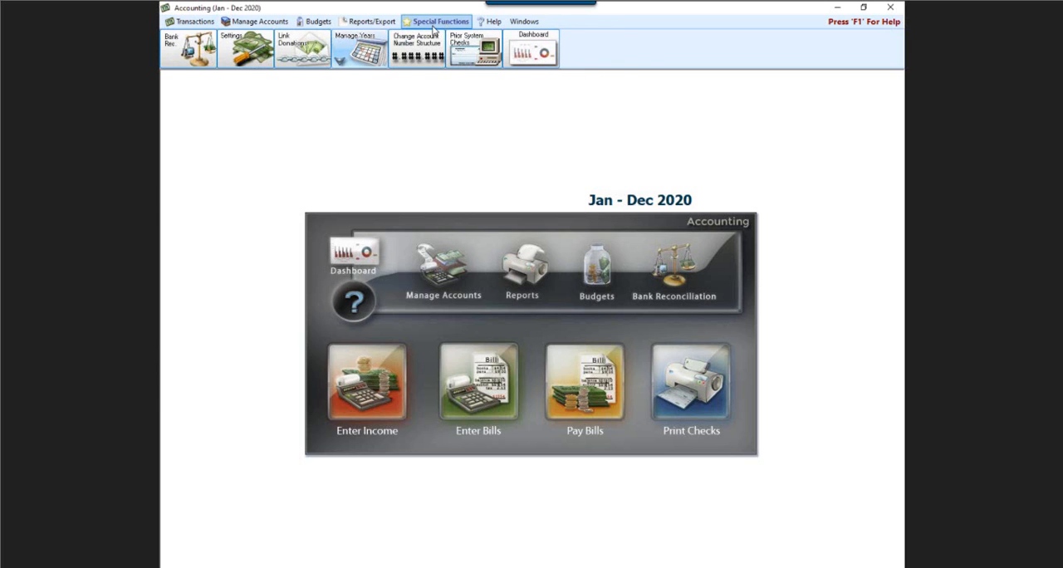
{"action": "left_click", "coordinate": [366, 49]}
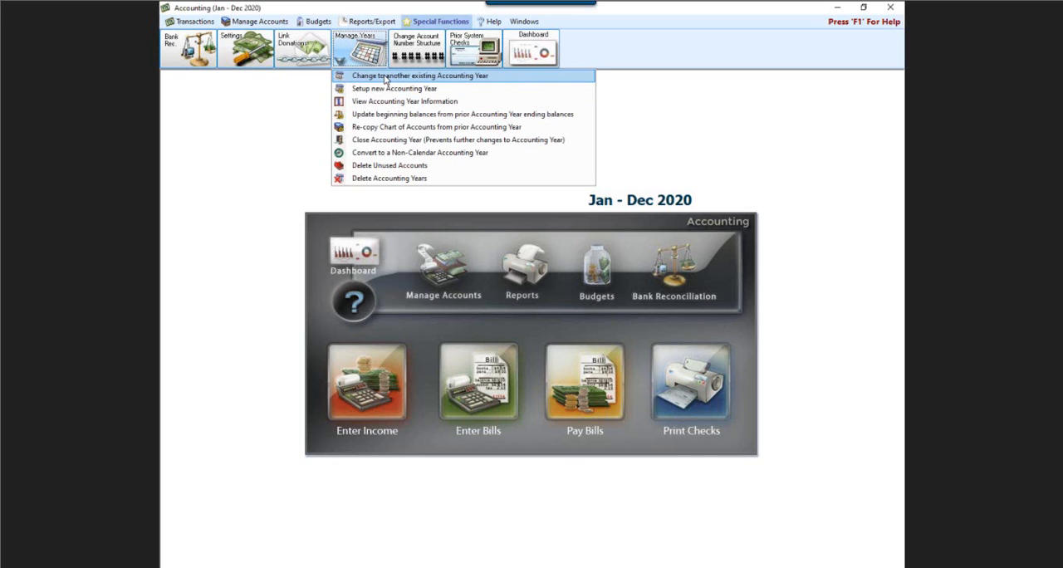
{"action": "left_click", "coordinate": [383, 103]}
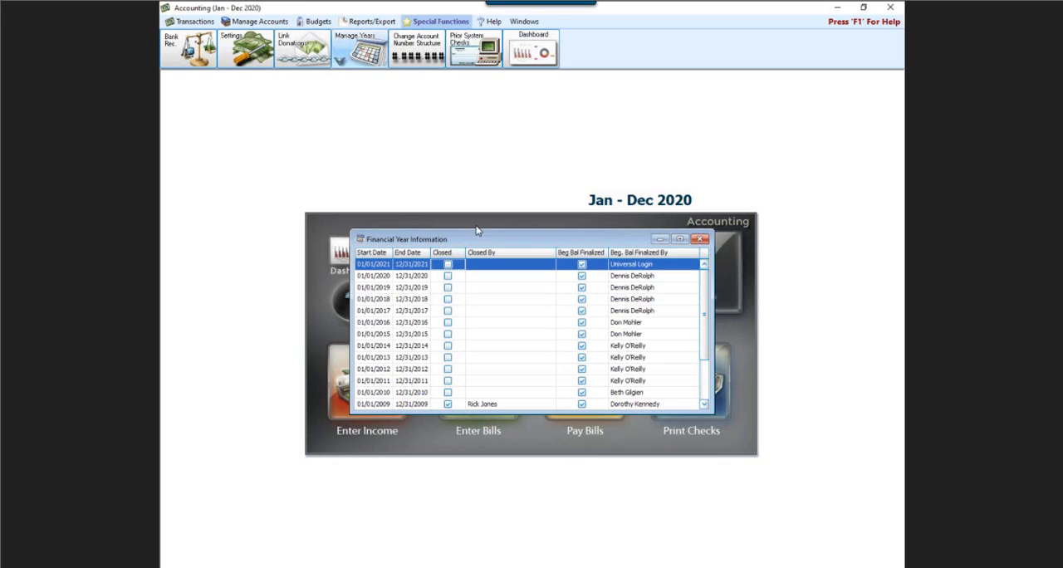
{"action": "left_click", "coordinate": [702, 240]}
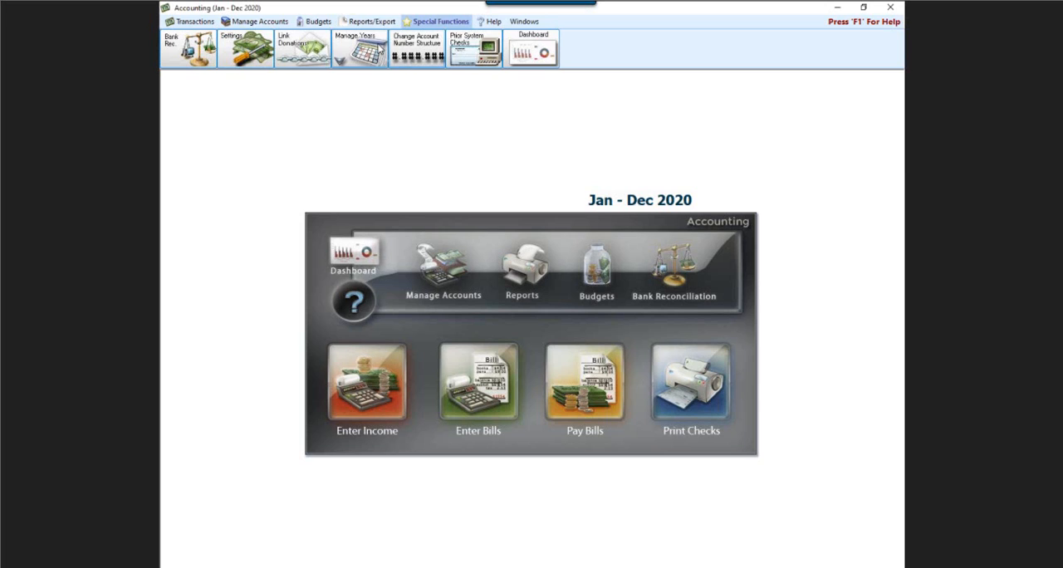
{"action": "left_click", "coordinate": [378, 48]}
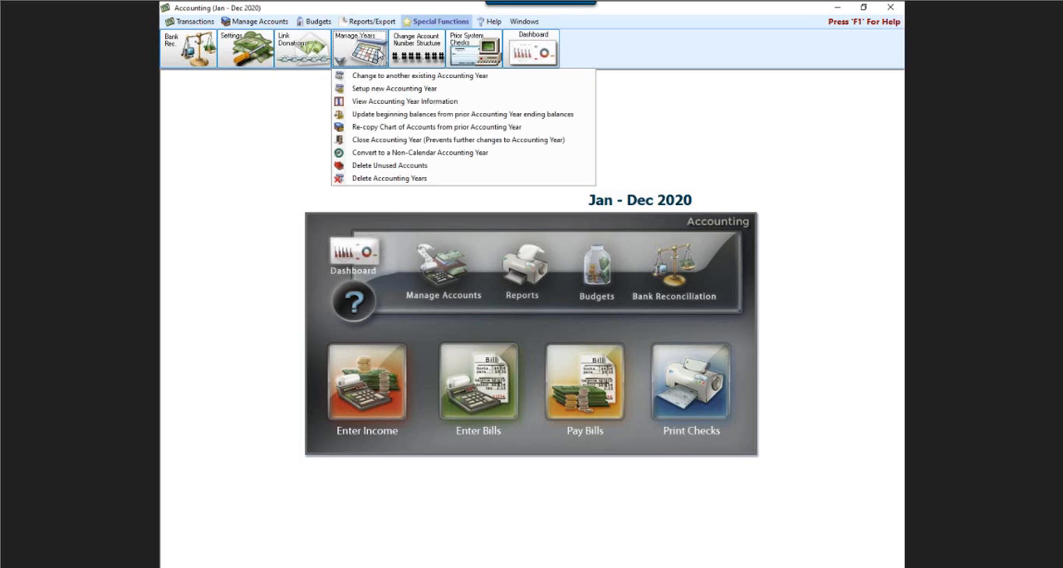
{"action": "left_click", "coordinate": [392, 103]}
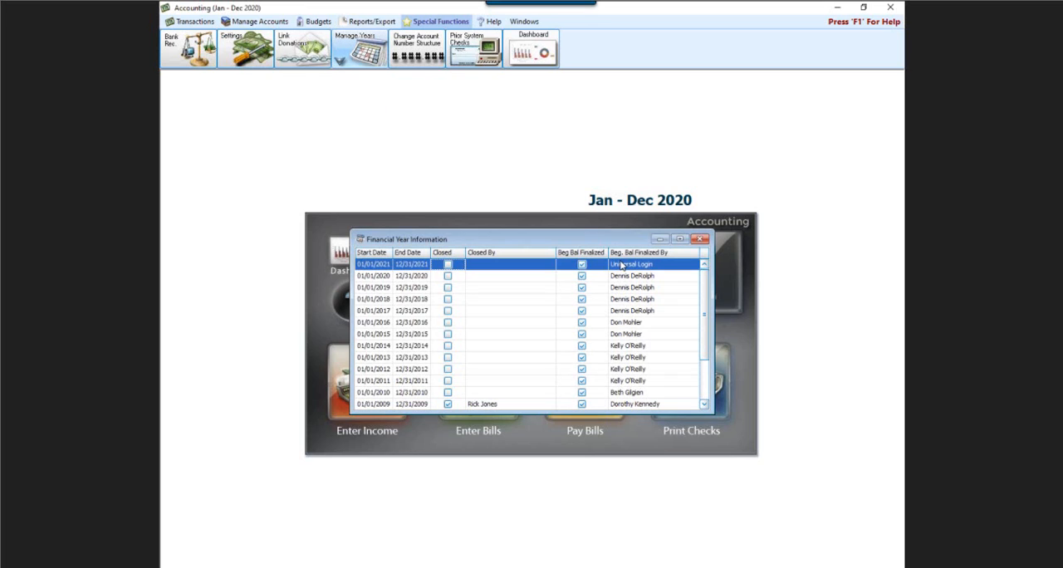
{"action": "left_click", "coordinate": [701, 239]}
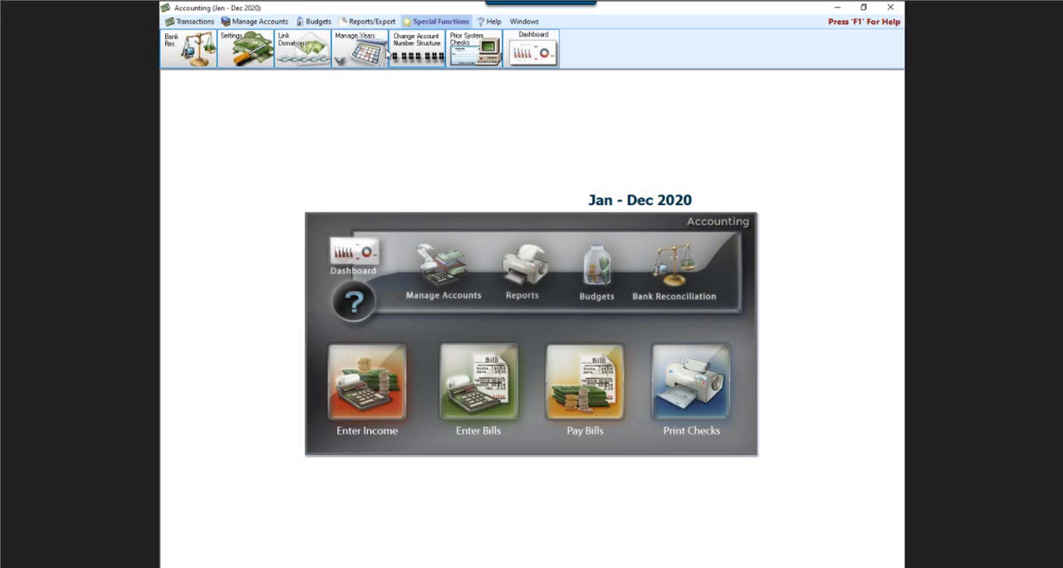
- Change the active accounting year to 01/01/2021 thru 12/31/2021
{"action": "left_click", "coordinate": [340, 60]}
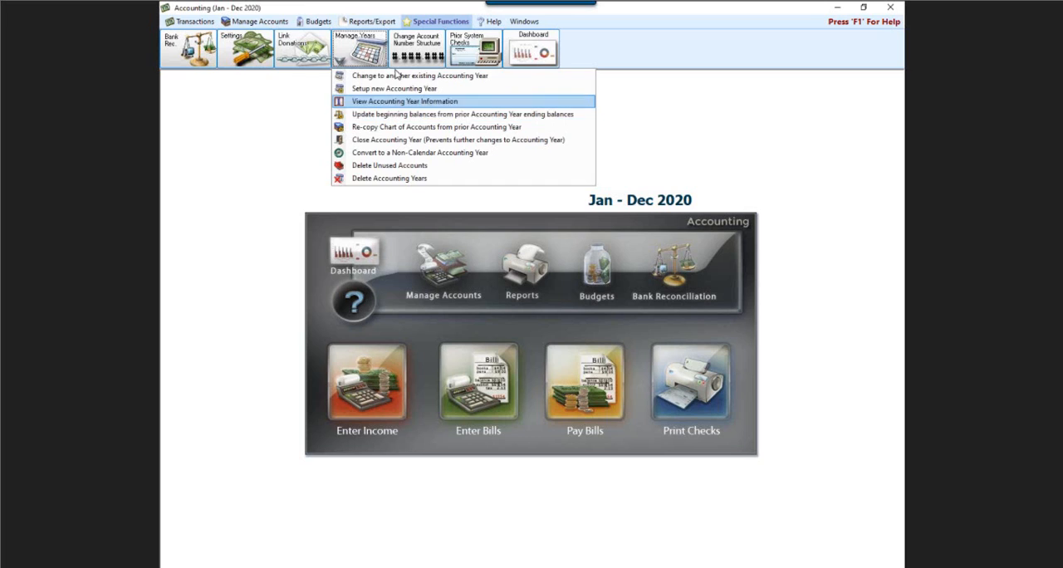
{"action": "left_click", "coordinate": [418, 22]}
{"action": "left_click", "coordinate": [366, 53]}
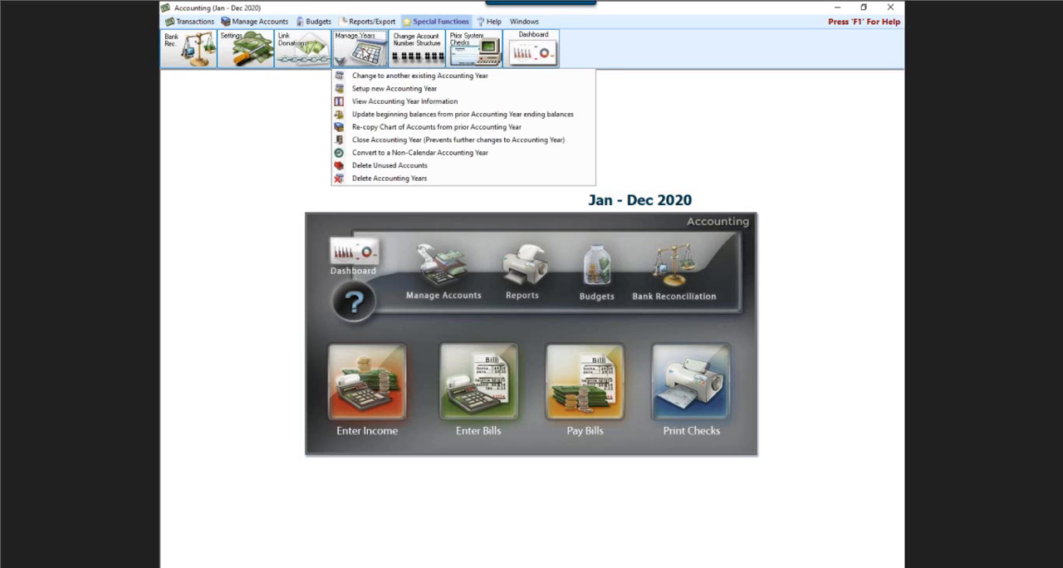
{"action": "left_click", "coordinate": [379, 76]}
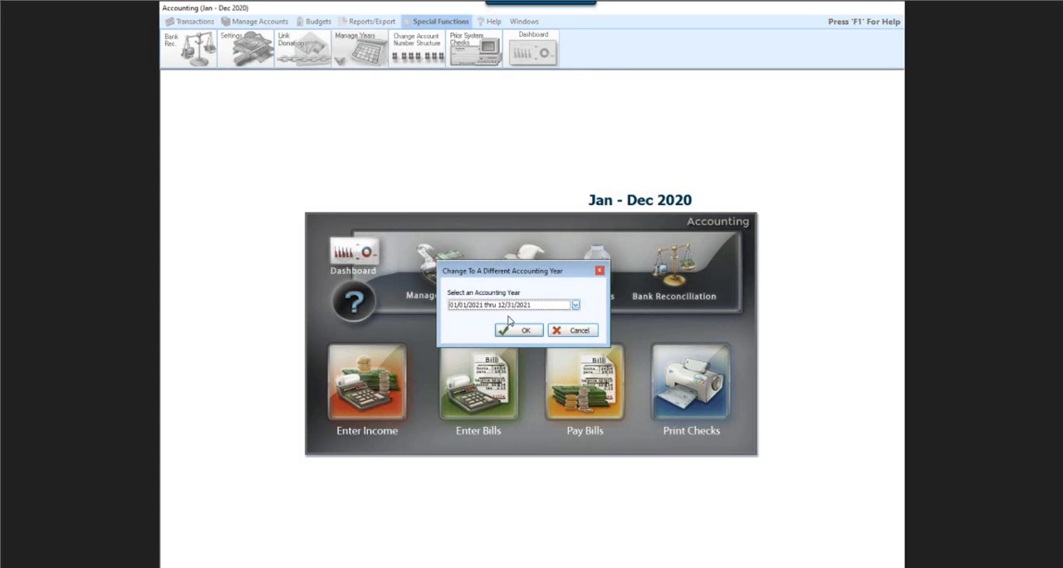
{"action": "left_click", "coordinate": [519, 330]}
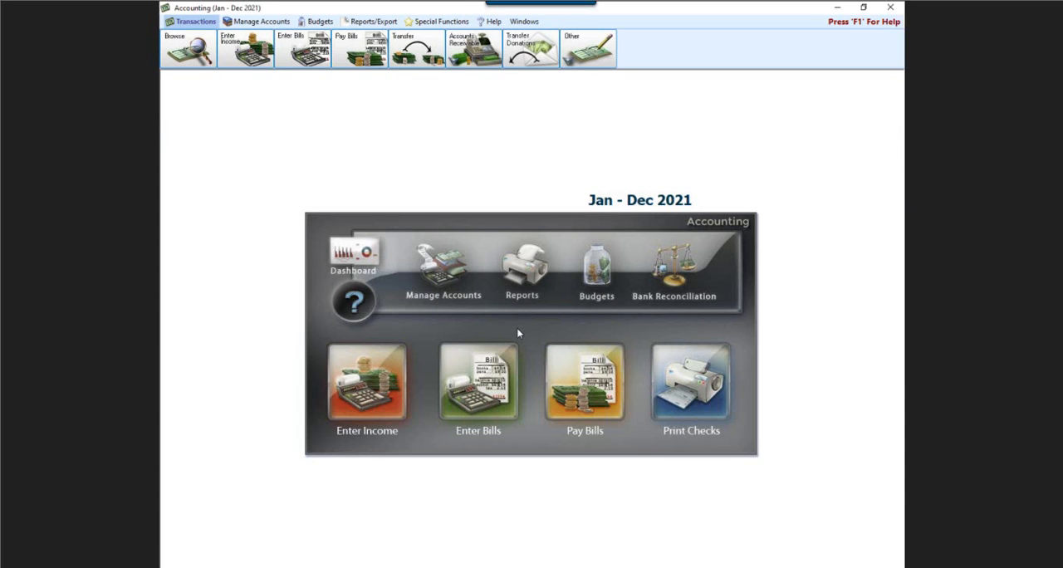
- Update the Jan - Dec 2021 beginning balances from the Jan - Dec 2020 ending balances
{"action": "left_click", "coordinate": [424, 24]}
{"action": "left_click", "coordinate": [341, 58]}
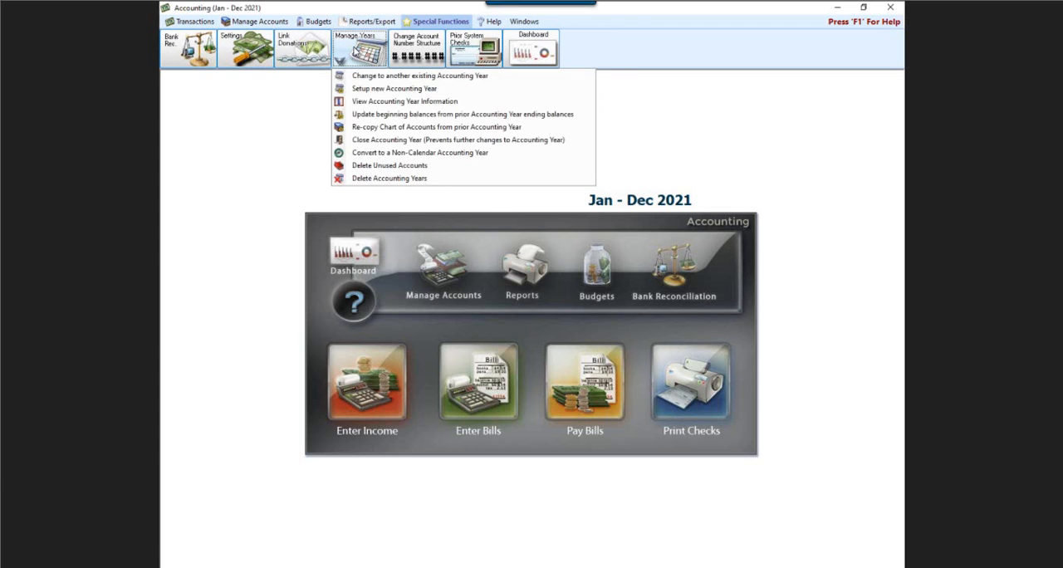
{"action": "left_click", "coordinate": [368, 115]}
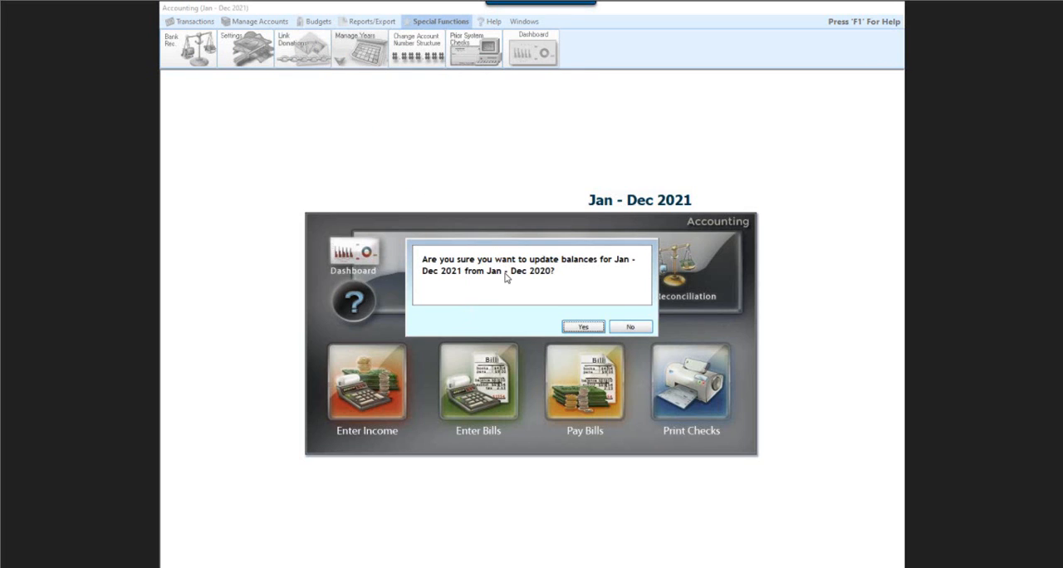
{"action": "left_click", "coordinate": [579, 328]}
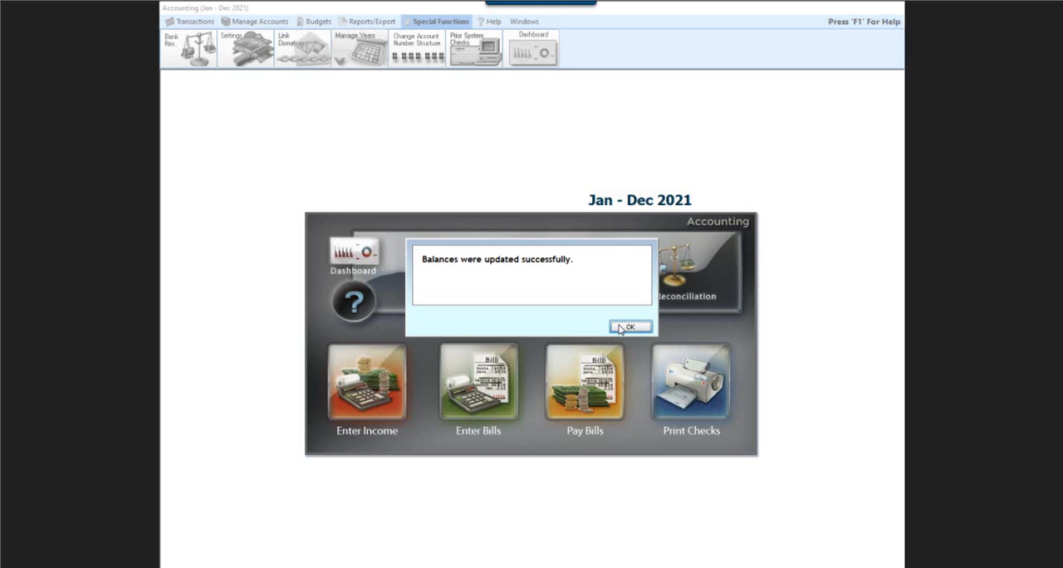
{"action": "left_click", "coordinate": [629, 328]}
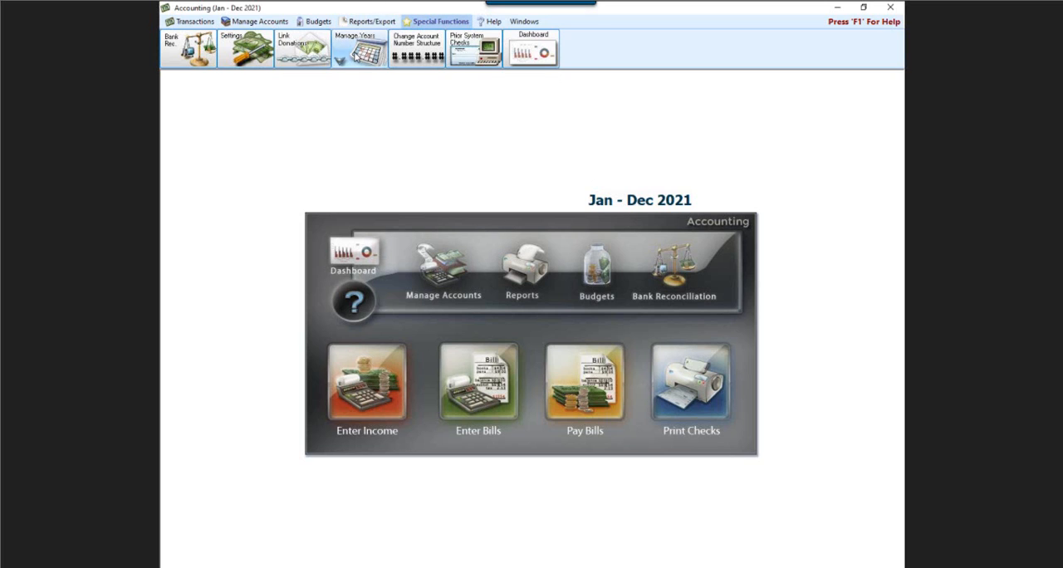
- Examine the options for re-copying the Jan - Dec 2021 chart of accounts from Jan - Dec 2020, without applying either
{"action": "left_click", "coordinate": [356, 55]}
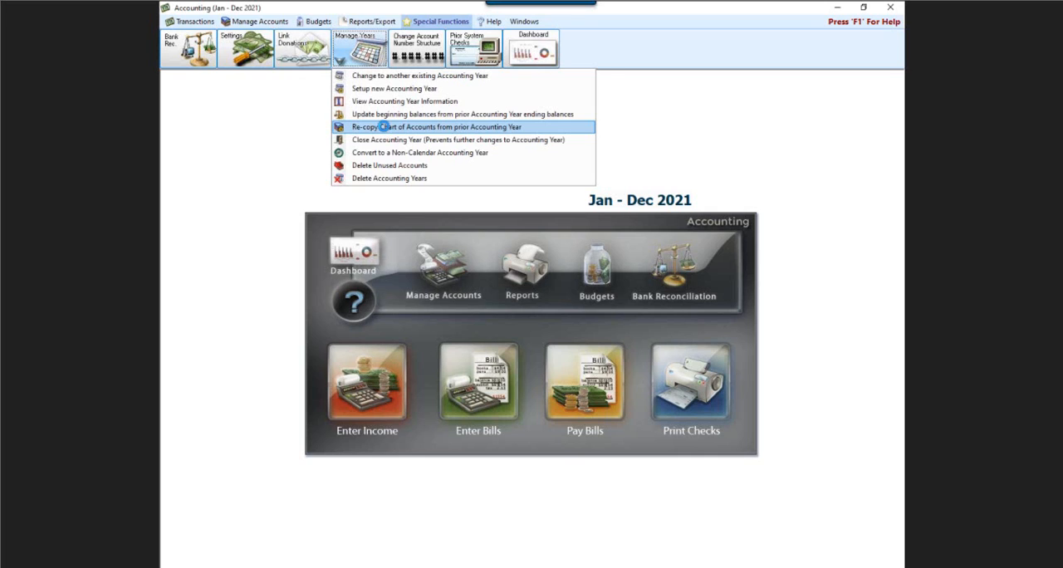
{"action": "left_click", "coordinate": [385, 129]}
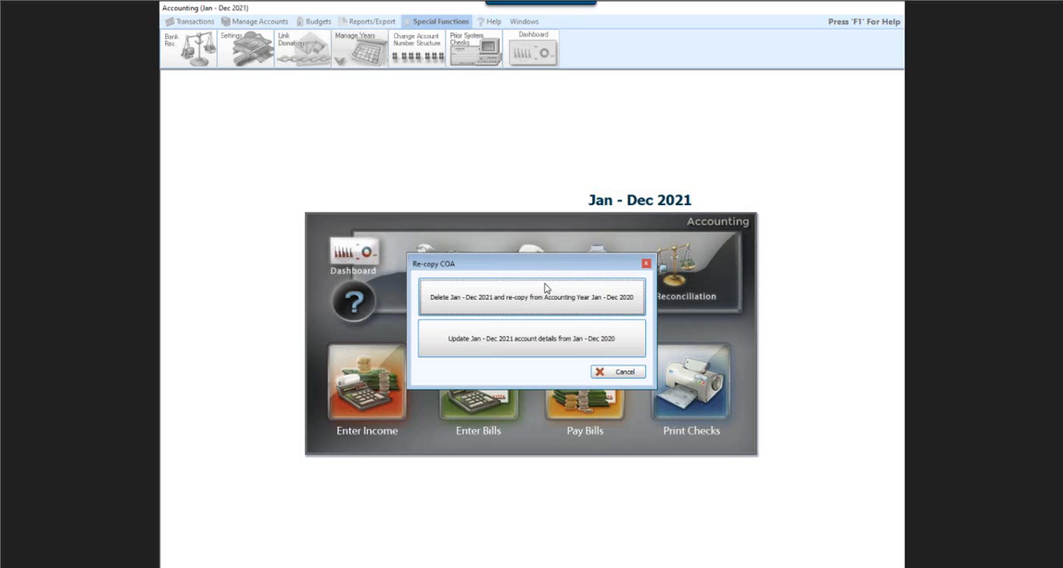
{"action": "left_click", "coordinate": [618, 372]}
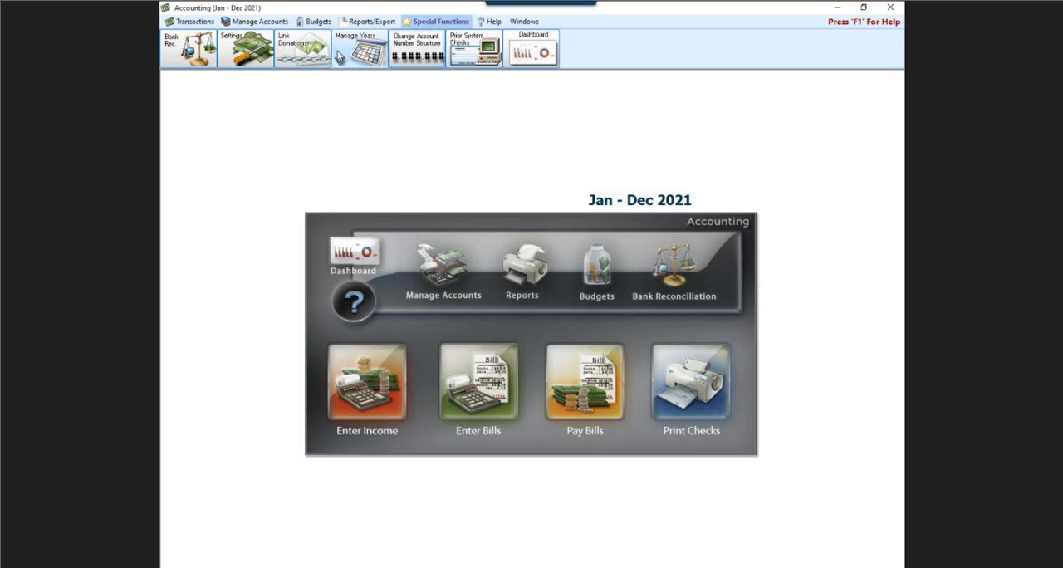
- Close the accounting year 01/01/2010 thru 12/31/2010, acknowledging that the warning has been read and understood
{"action": "left_click", "coordinate": [346, 58]}
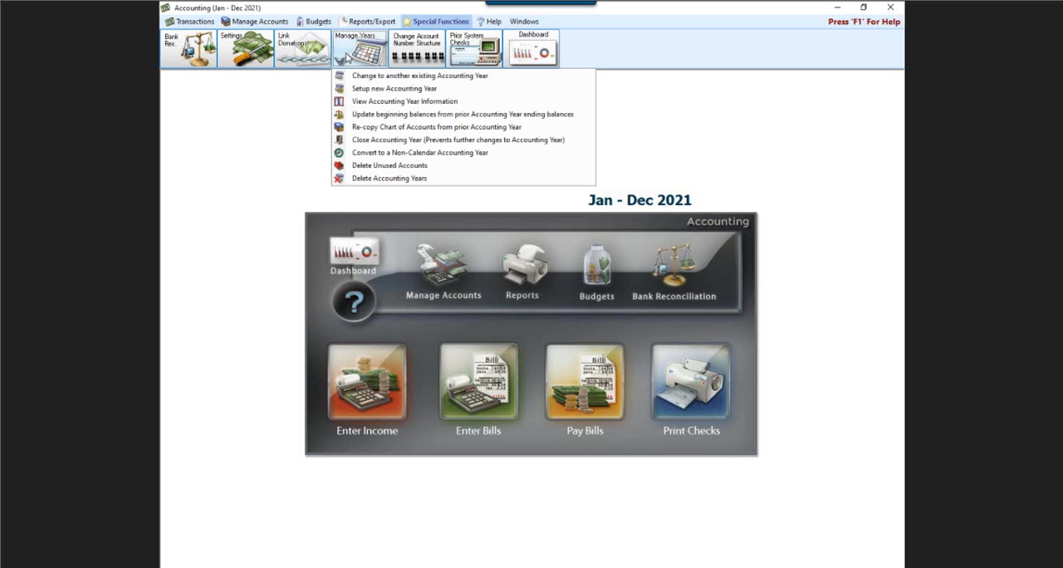
{"action": "left_click", "coordinate": [398, 141]}
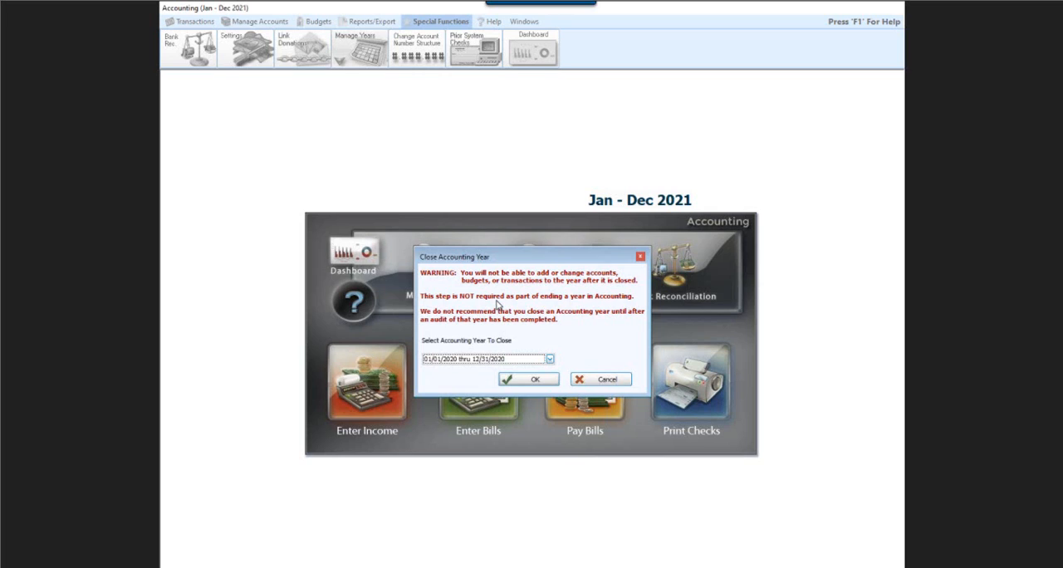
{"action": "left_click", "coordinate": [549, 359]}
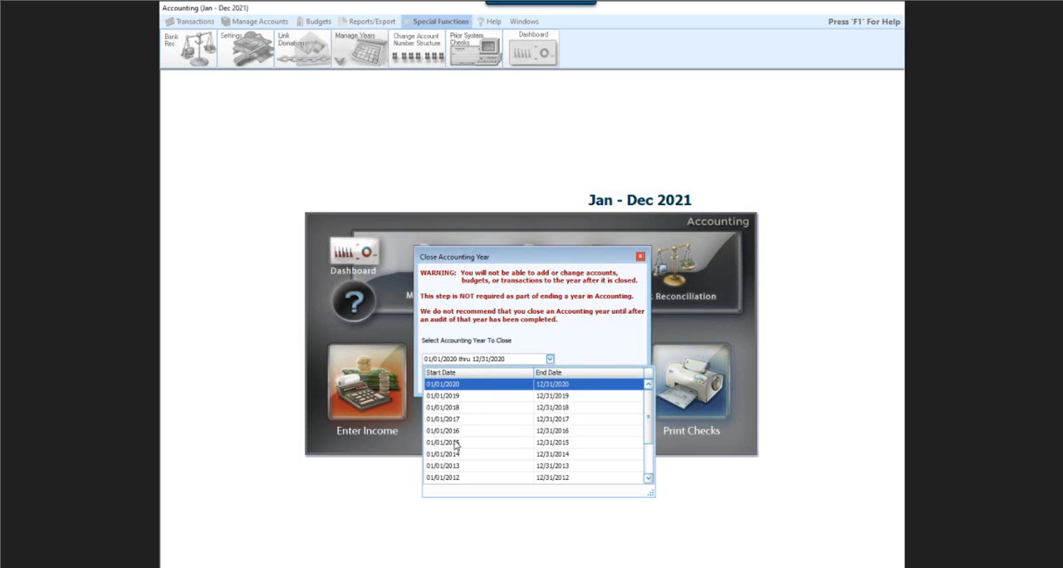
{"action": "left_click", "coordinate": [537, 301]}
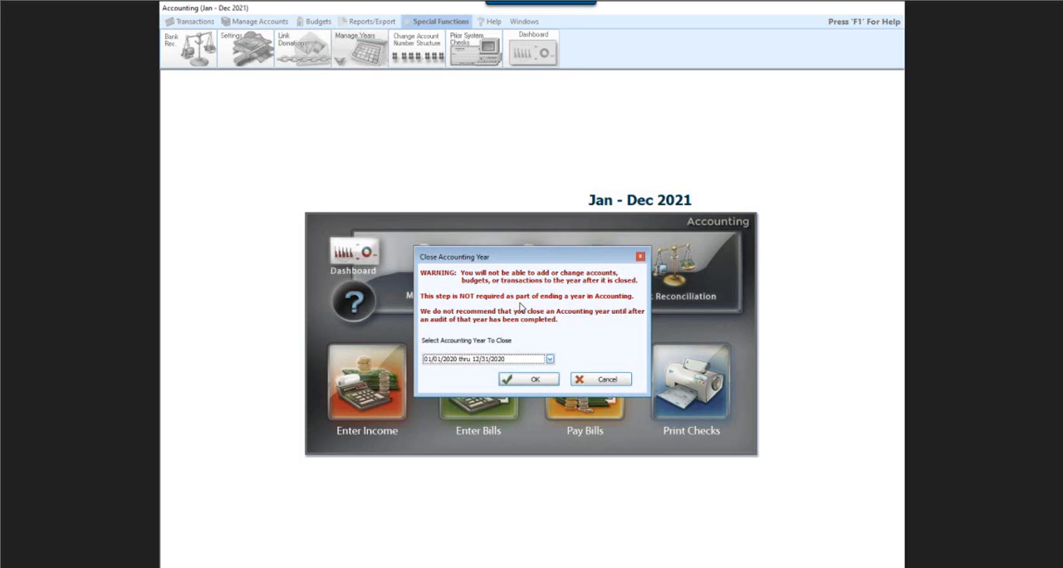
{"action": "left_click", "coordinate": [549, 359]}
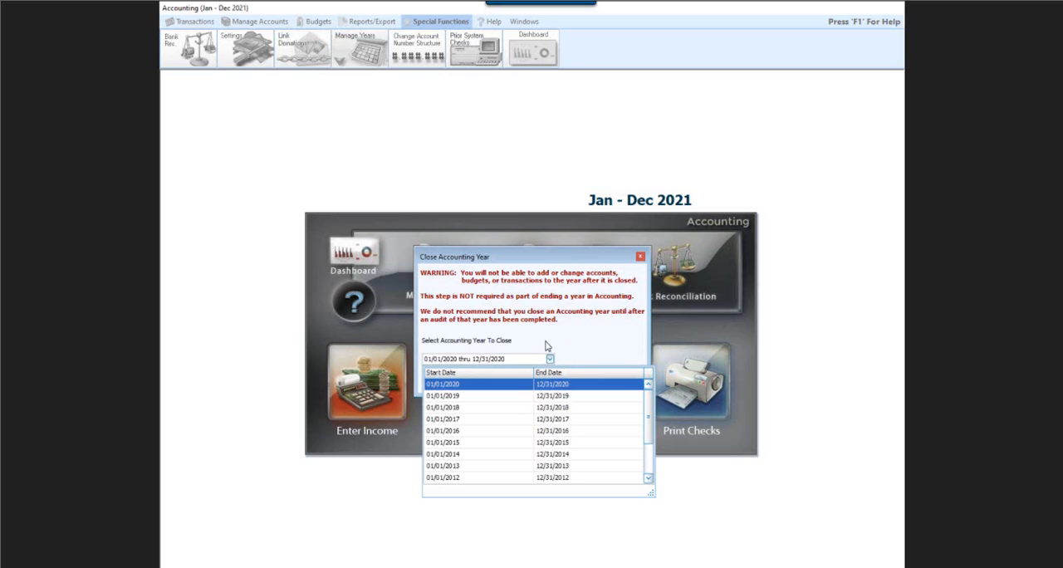
{"action": "scroll", "coordinate": [499, 471], "scroll_direction": "down", "scroll_amount": 1}
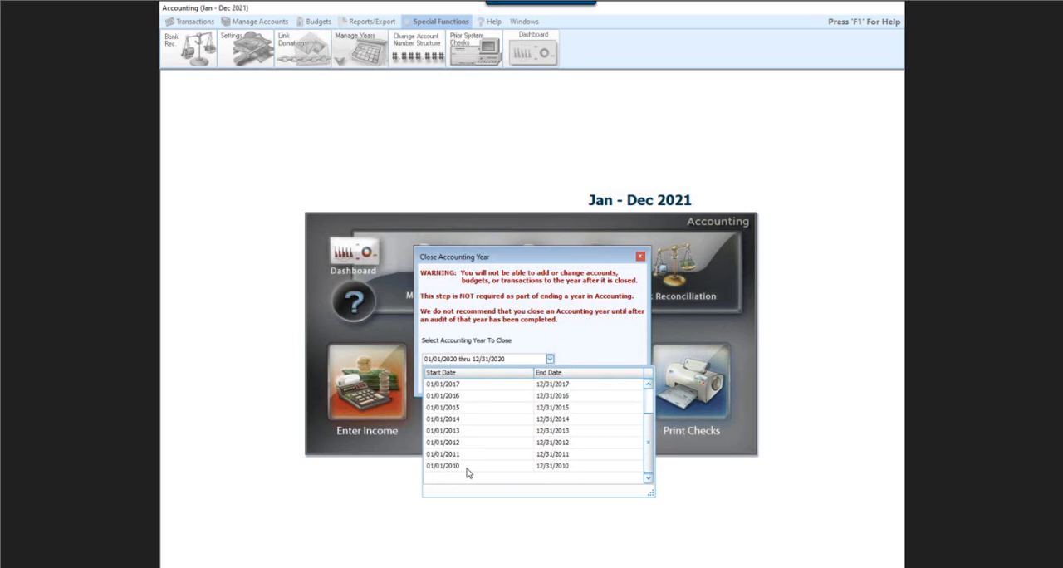
{"action": "left_click", "coordinate": [466, 471]}
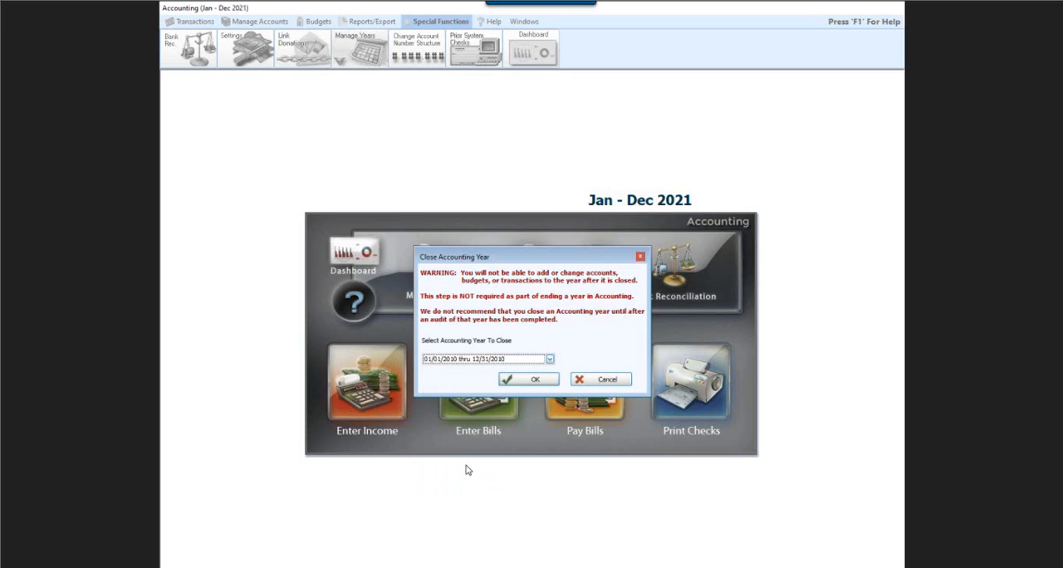
{"action": "left_click", "coordinate": [521, 383]}
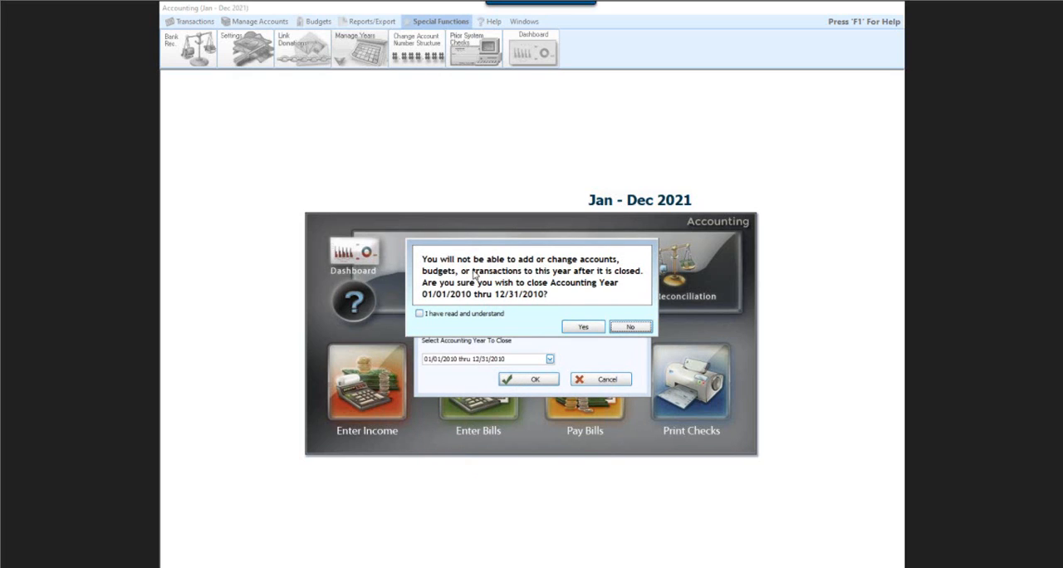
{"action": "left_click", "coordinate": [584, 327]}
{"action": "left_click", "coordinate": [420, 314]}
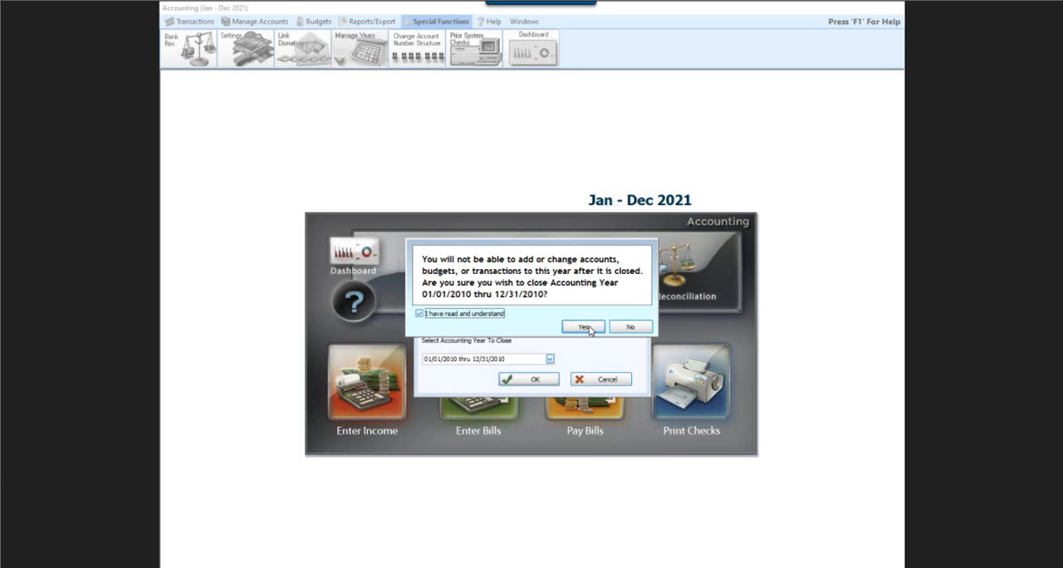
{"action": "left_click", "coordinate": [590, 329]}
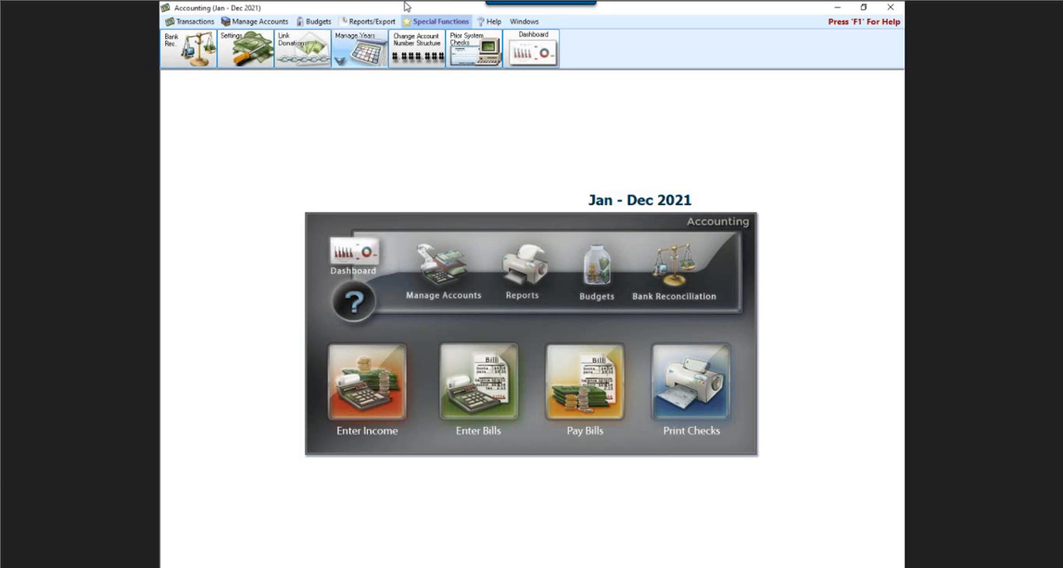
- Change the active accounting year to the closed year 01/01/2010 thru 12/31/2010
{"action": "left_click", "coordinate": [357, 48]}
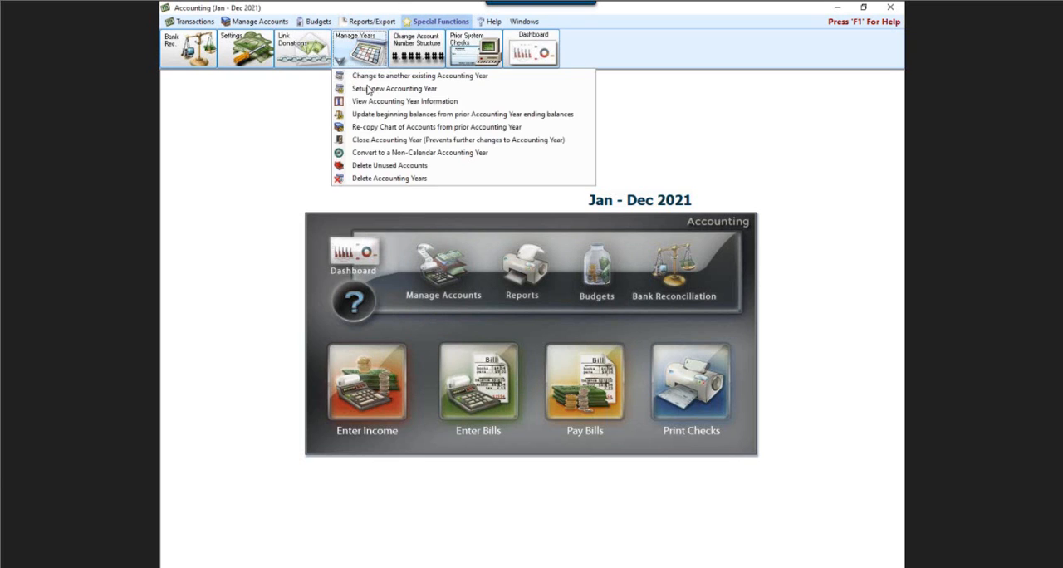
{"action": "left_click", "coordinate": [387, 76]}
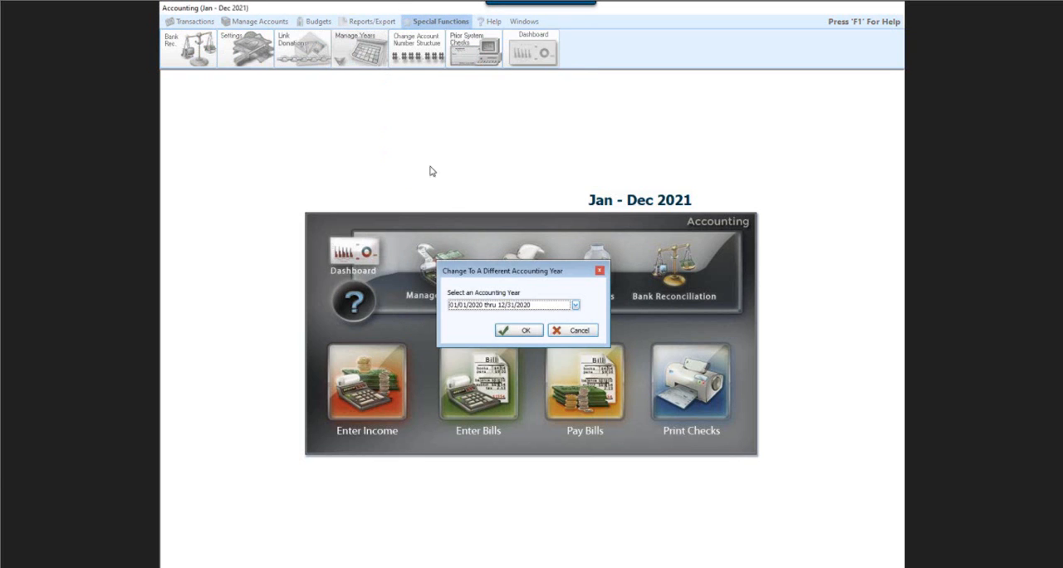
{"action": "left_click", "coordinate": [574, 305]}
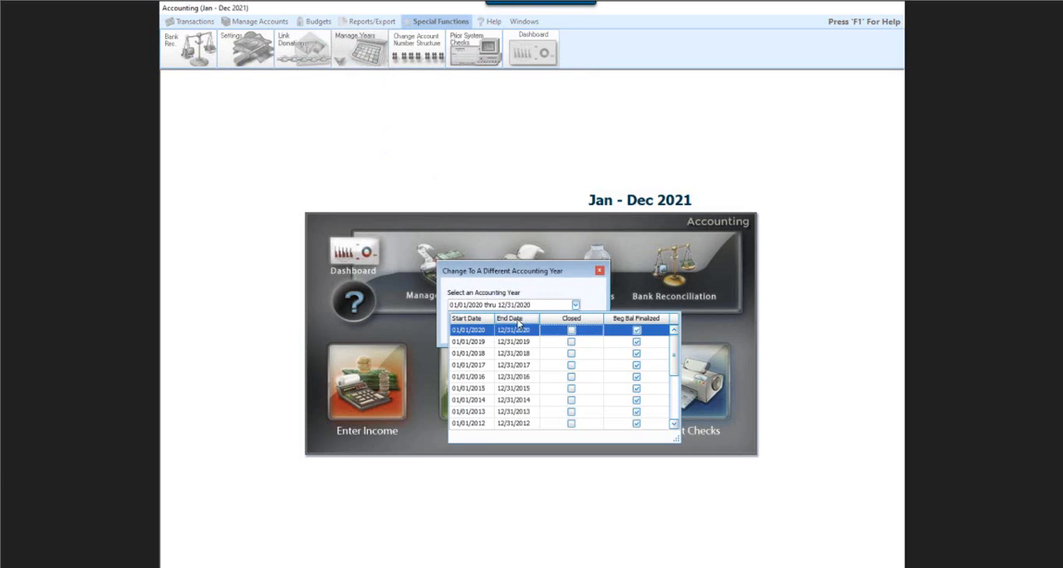
{"action": "scroll", "coordinate": [509, 428], "scroll_direction": "down", "scroll_amount": 1}
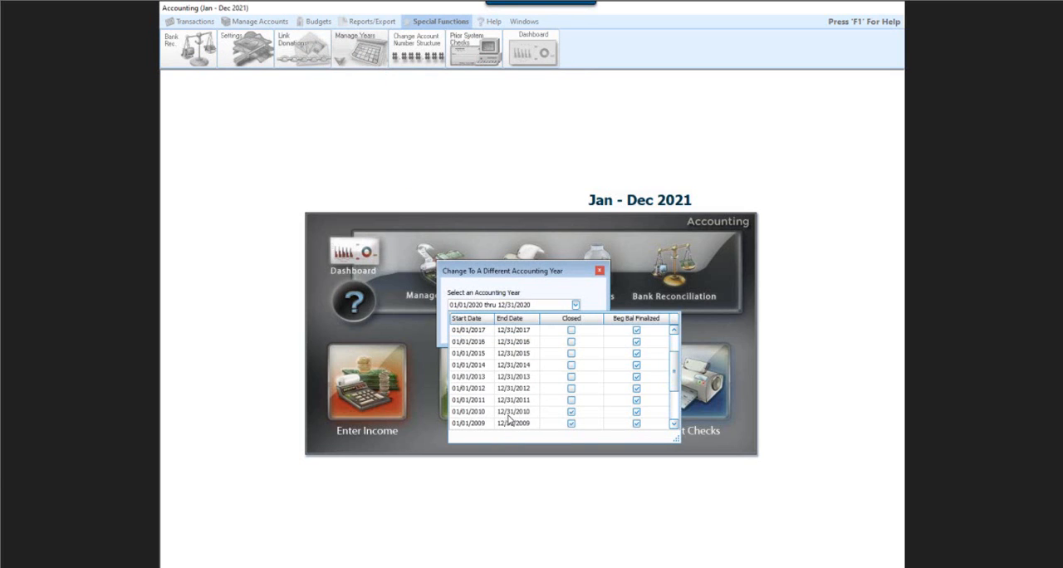
{"action": "left_click", "coordinate": [509, 420]}
{"action": "left_click", "coordinate": [520, 330]}
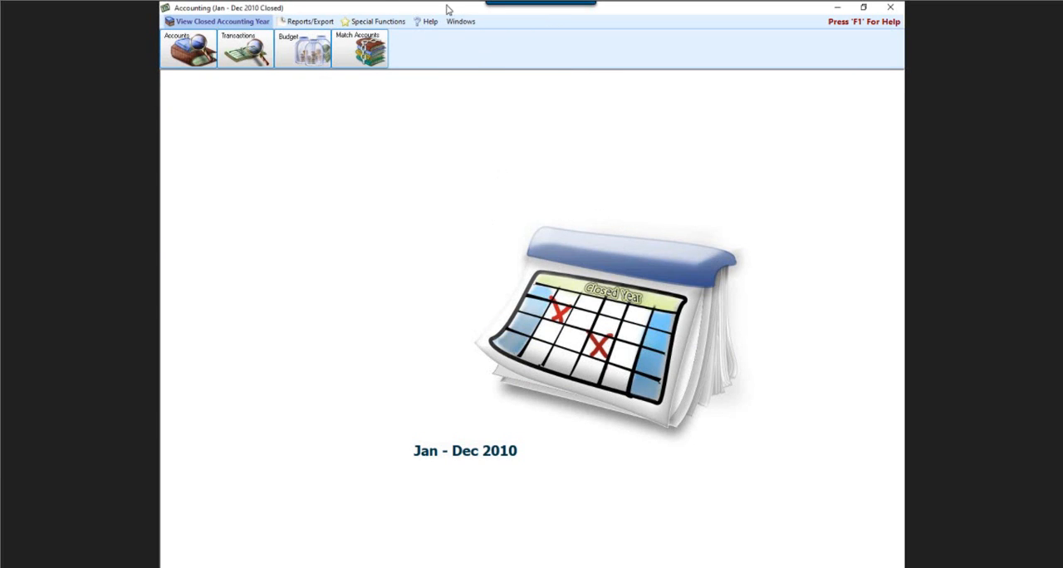
- Change the active accounting year from the closed 2010 year to 01/01/2020 thru 12/31/2020
{"action": "left_click", "coordinate": [374, 21]}
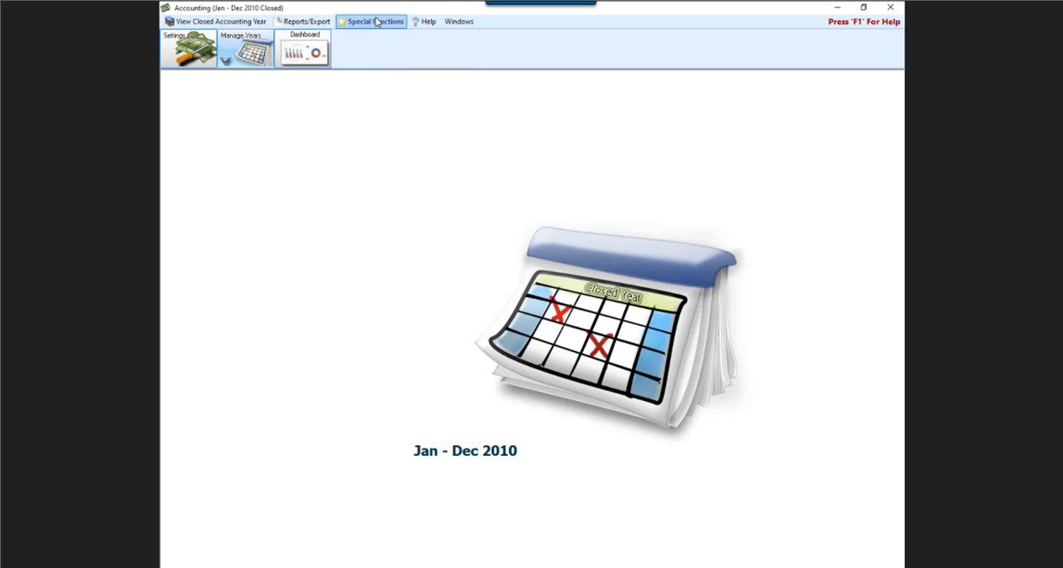
{"action": "left_click", "coordinate": [242, 65]}
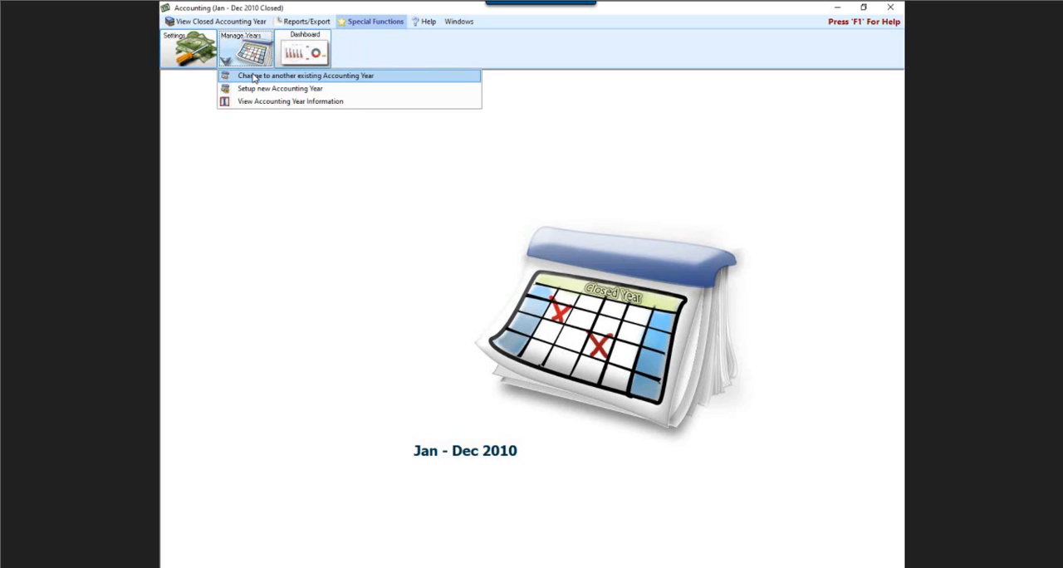
{"action": "left_click", "coordinate": [254, 78]}
{"action": "left_click", "coordinate": [575, 306]}
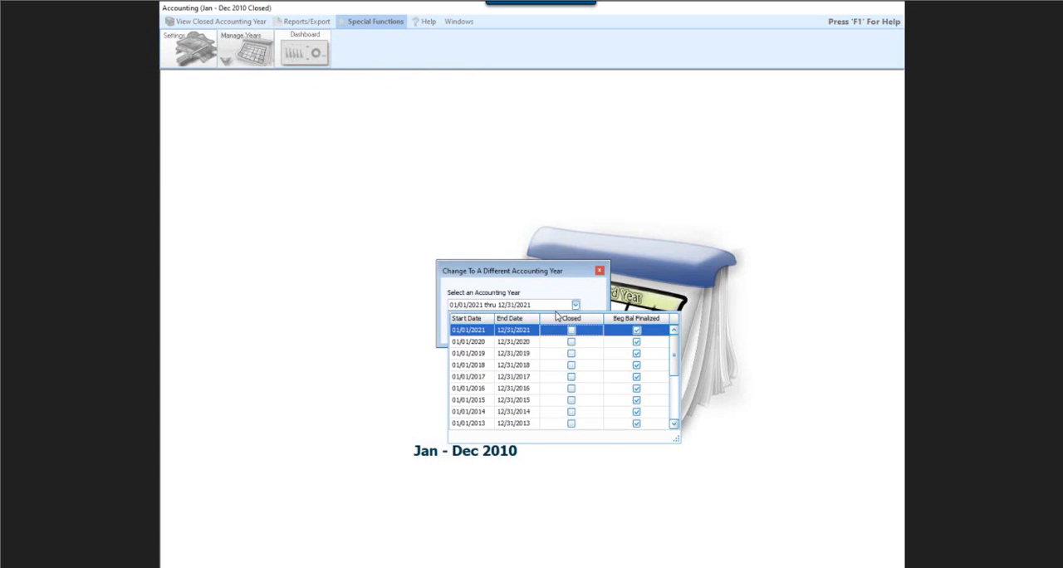
{"action": "left_click", "coordinate": [524, 342]}
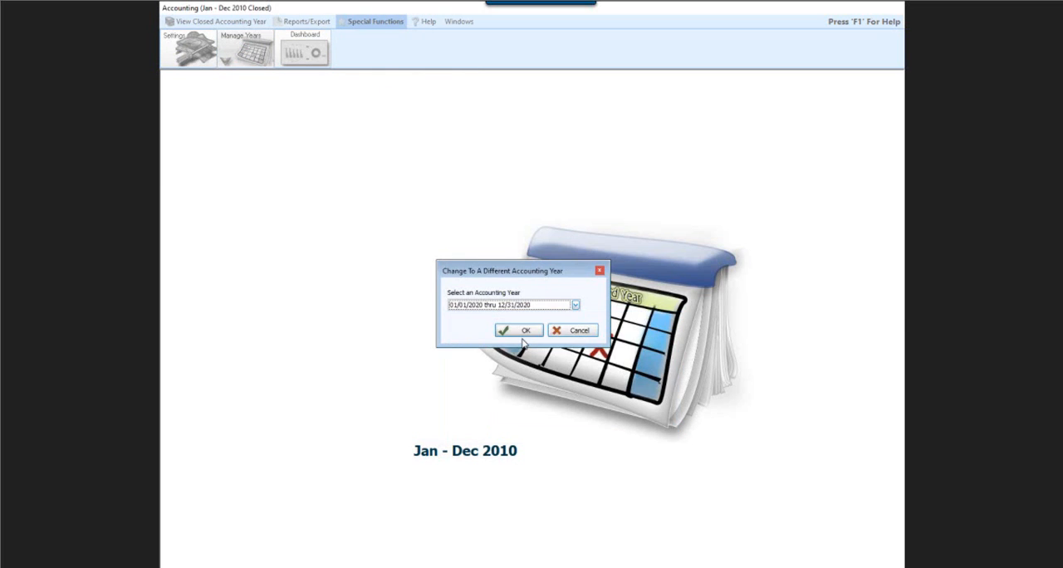
{"action": "left_click", "coordinate": [525, 331]}
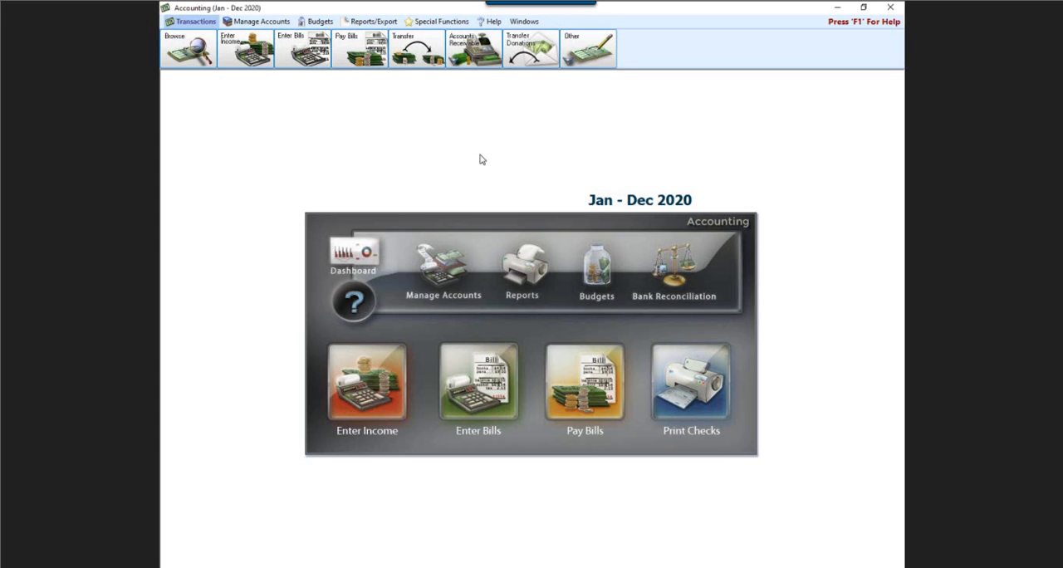
- Change the active accounting year from Jan - Dec 2020 to 01/01/2021 thru 12/31/2021
{"action": "left_click", "coordinate": [443, 23]}
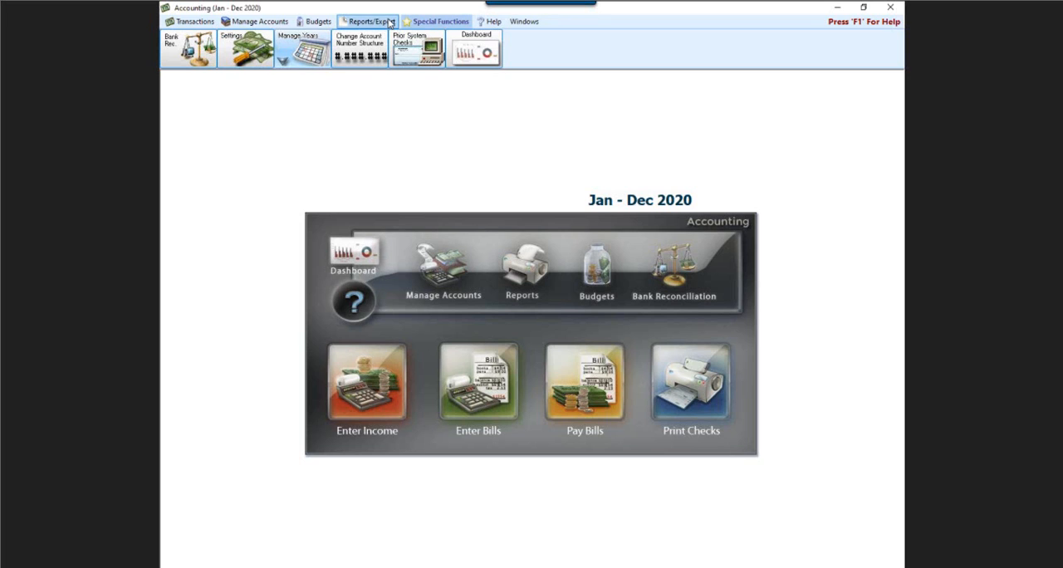
{"action": "left_click", "coordinate": [317, 59]}
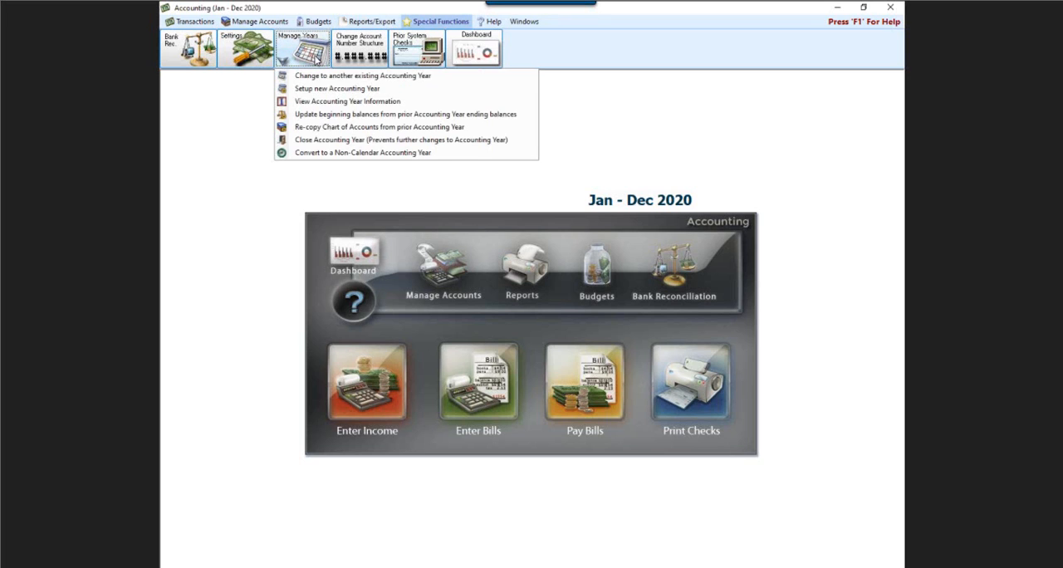
{"action": "left_click", "coordinate": [434, 28]}
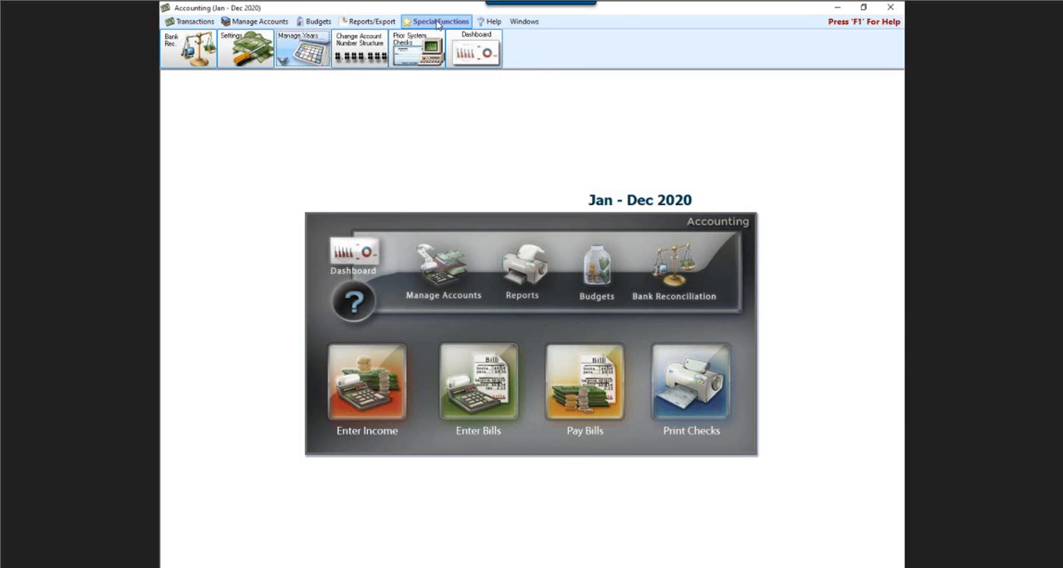
{"action": "left_click", "coordinate": [300, 51]}
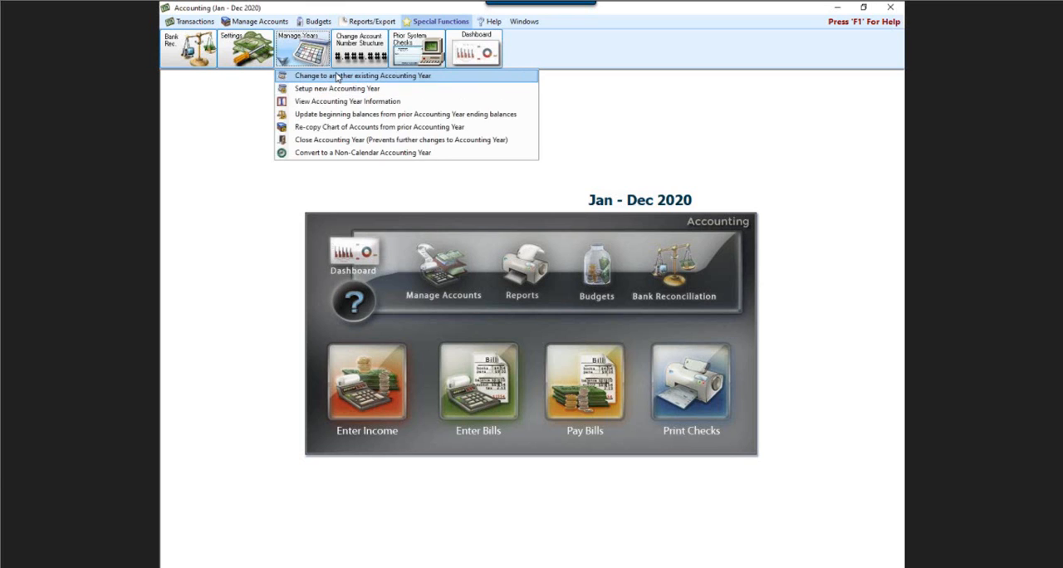
{"action": "left_click", "coordinate": [336, 76]}
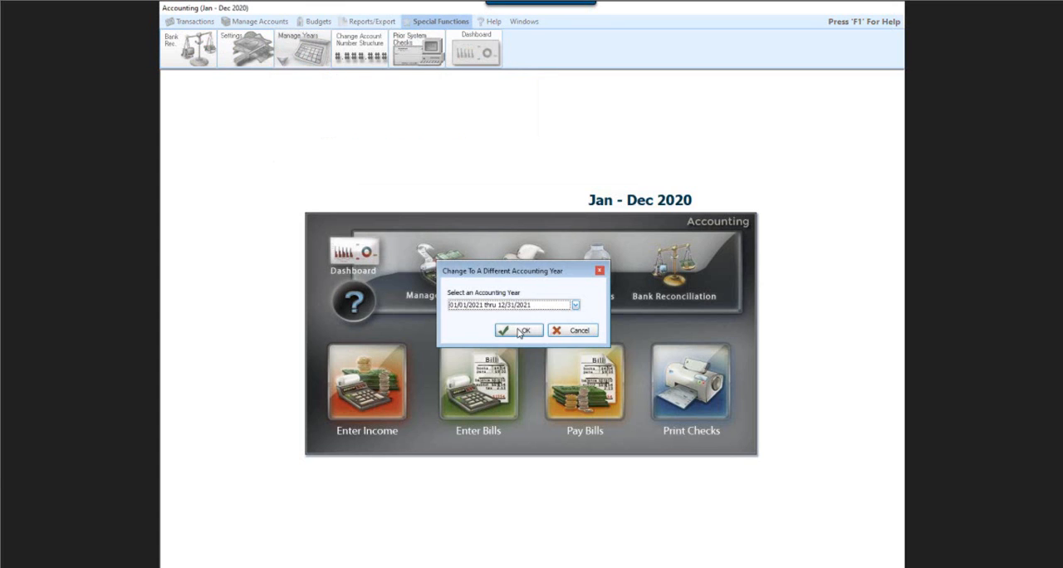
{"action": "left_click", "coordinate": [521, 332]}
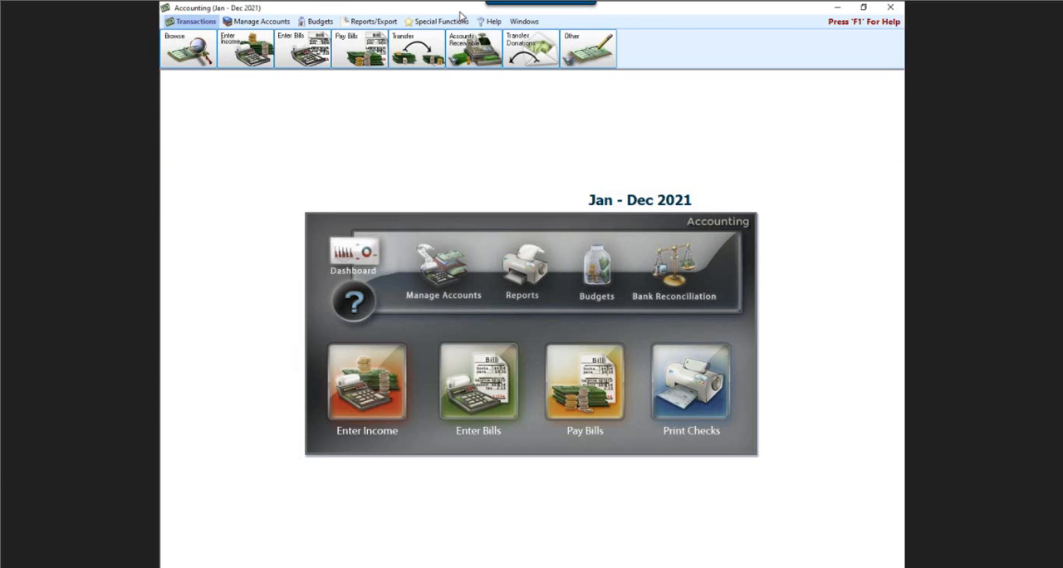
- Convert the Jan - Dec 2020 accounting year to a non-calendar accounting year with July 2020 as the new start date
{"action": "left_click", "coordinate": [415, 20]}
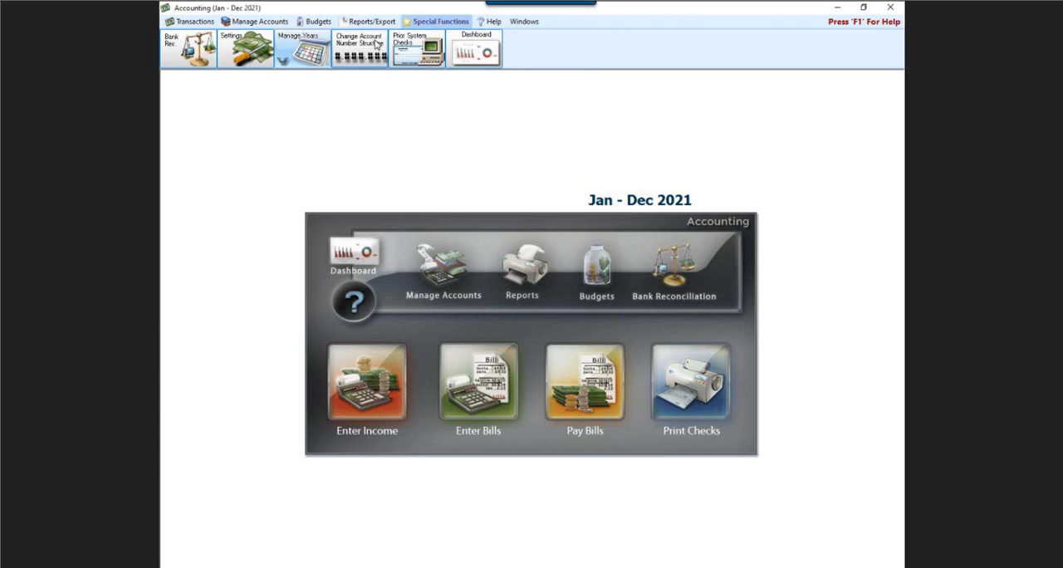
{"action": "left_click", "coordinate": [296, 58]}
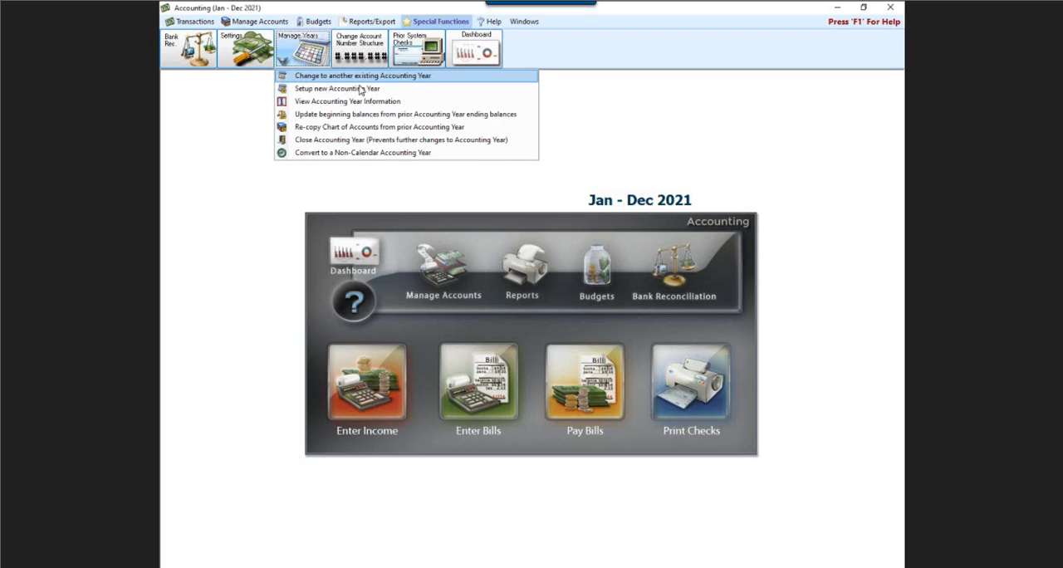
{"action": "left_click", "coordinate": [357, 153]}
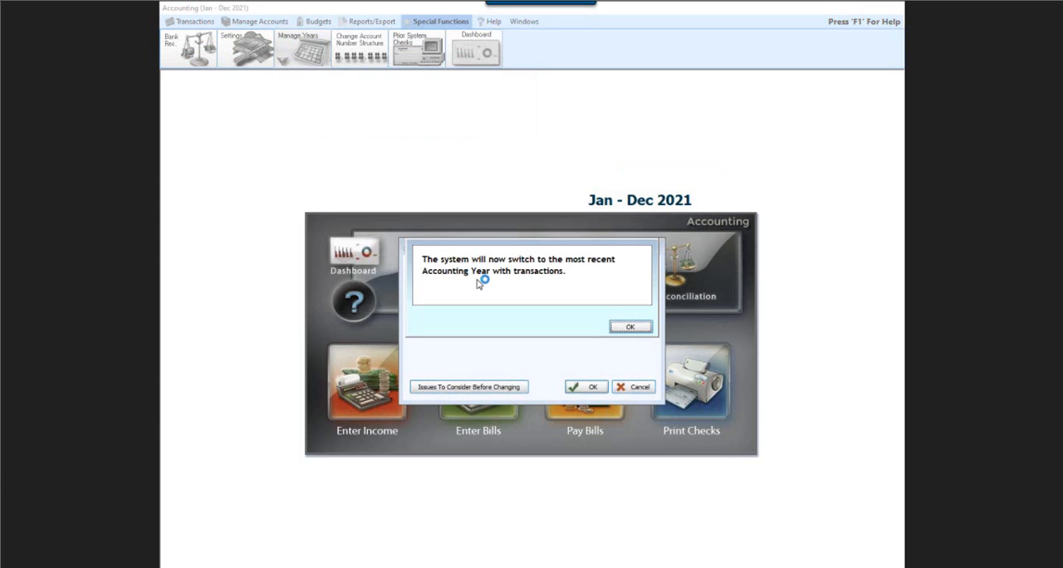
{"action": "left_click", "coordinate": [629, 329]}
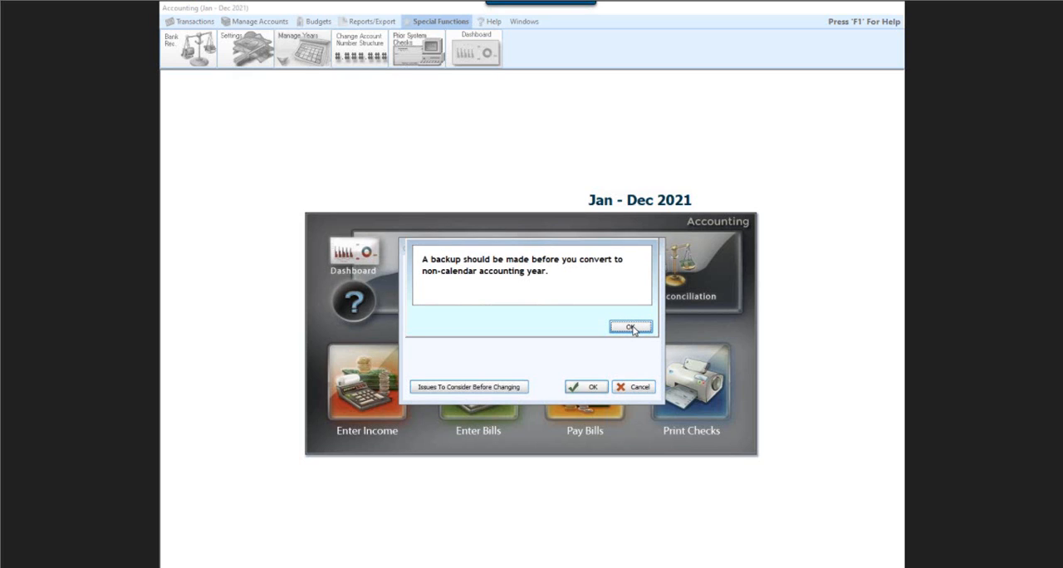
{"action": "left_click", "coordinate": [631, 328]}
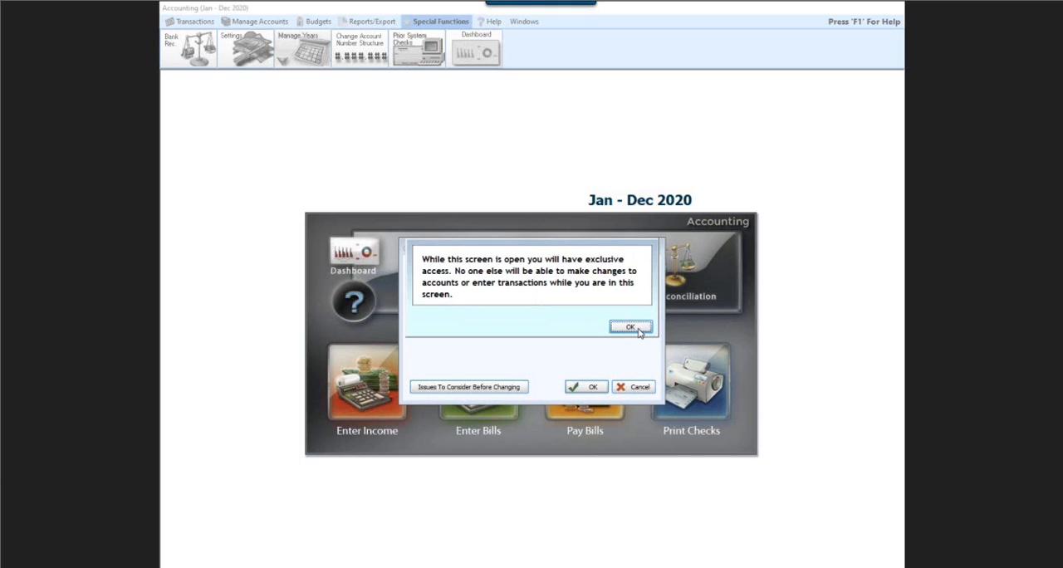
{"action": "left_click", "coordinate": [631, 328]}
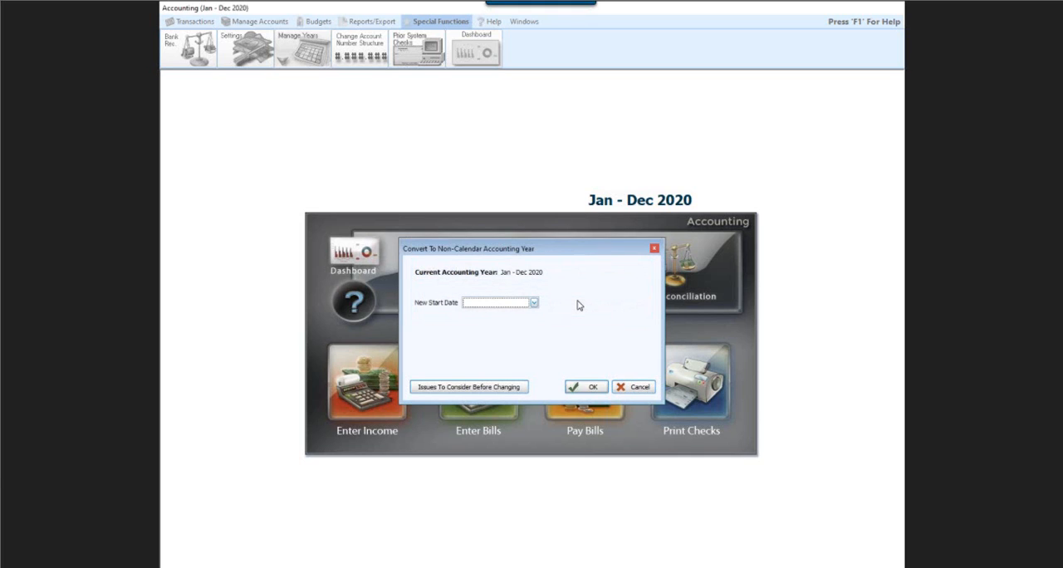
{"action": "left_click", "coordinate": [532, 303]}
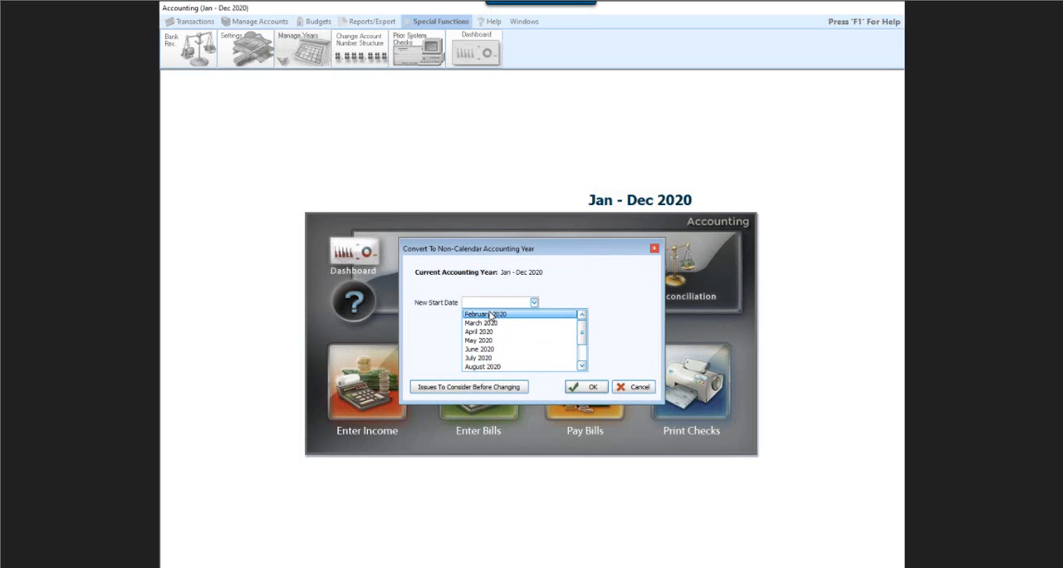
{"action": "mouse_move", "coordinate": [581, 332]}
{"action": "left_mouse_down"}
{"action": "mouse_move", "coordinate": [584, 351]}
{"action": "mouse_move", "coordinate": [581, 338]}
{"action": "left_mouse_up"}
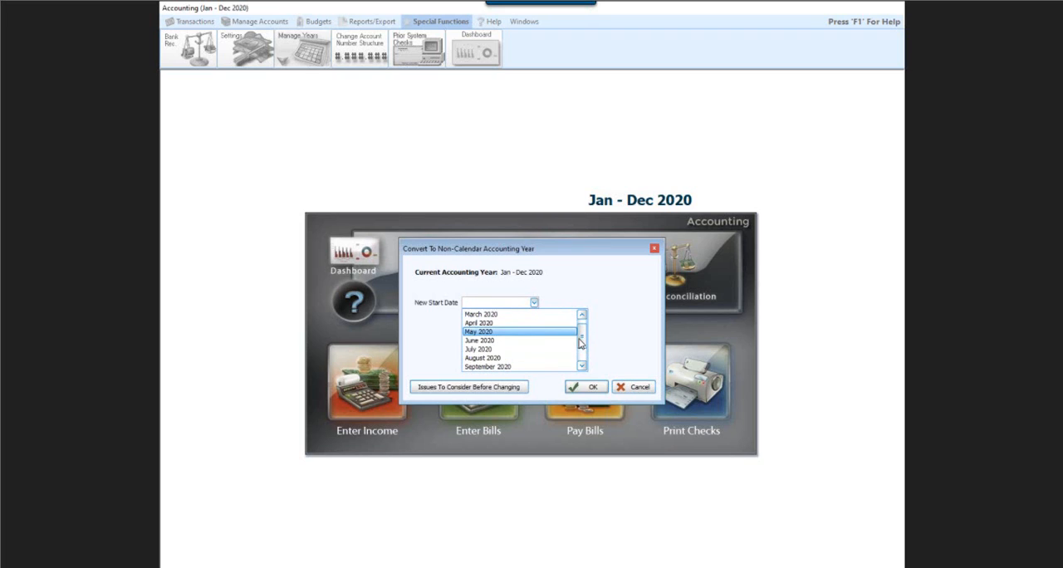
{"action": "left_click", "coordinate": [472, 354]}
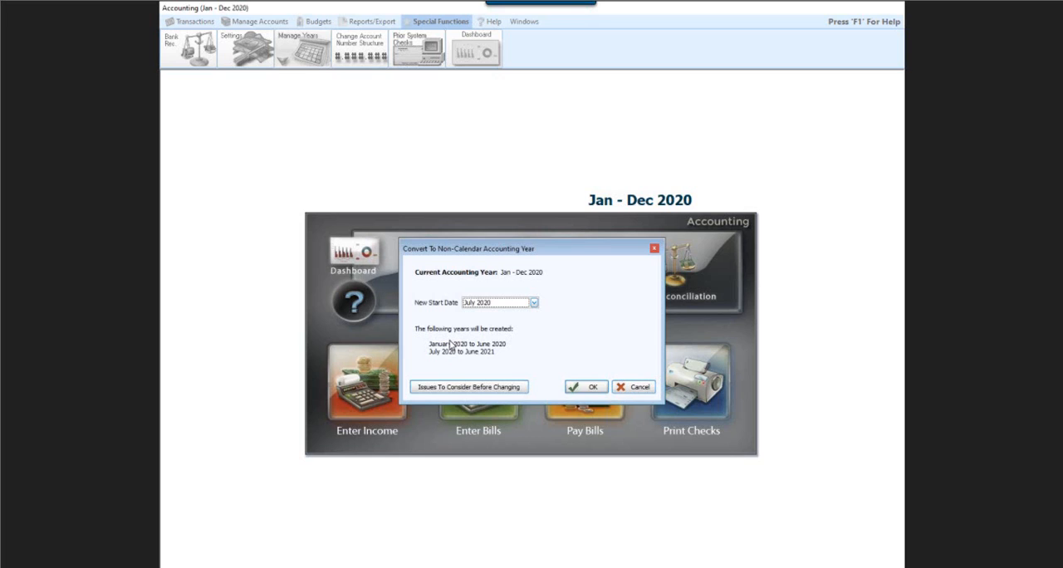
{"action": "left_click", "coordinate": [591, 390]}
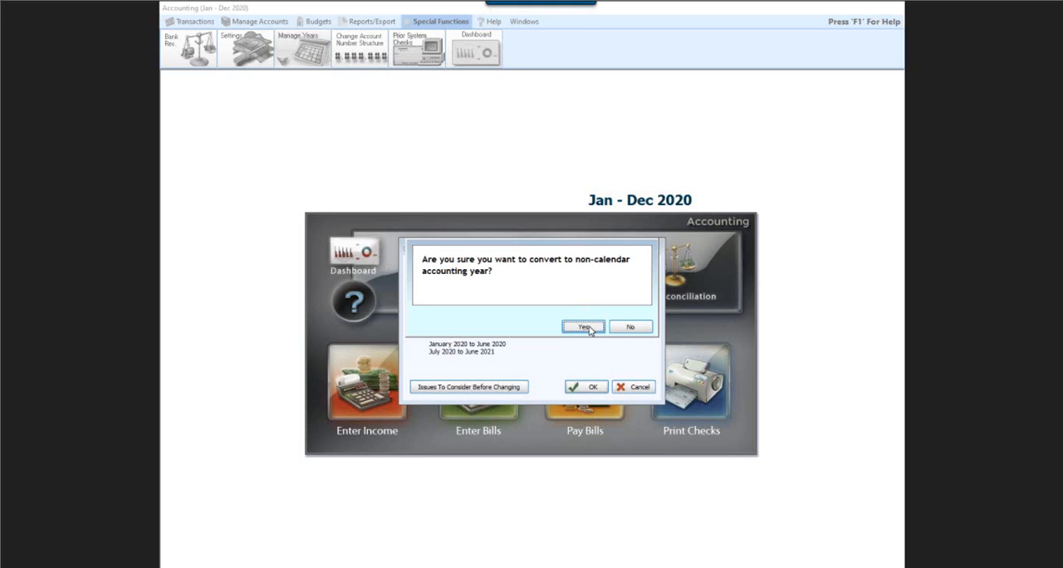
{"action": "left_click", "coordinate": [589, 328]}
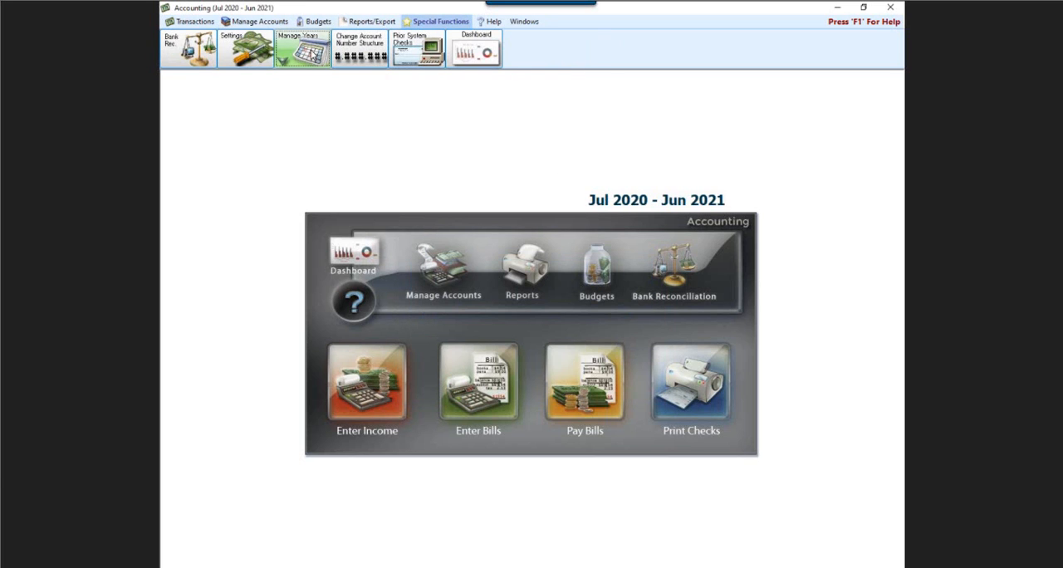
- Convert the Jul 2020 - Jun 2021 accounting year back to a calendar accounting year starting January 2021
{"action": "left_click", "coordinate": [309, 54]}
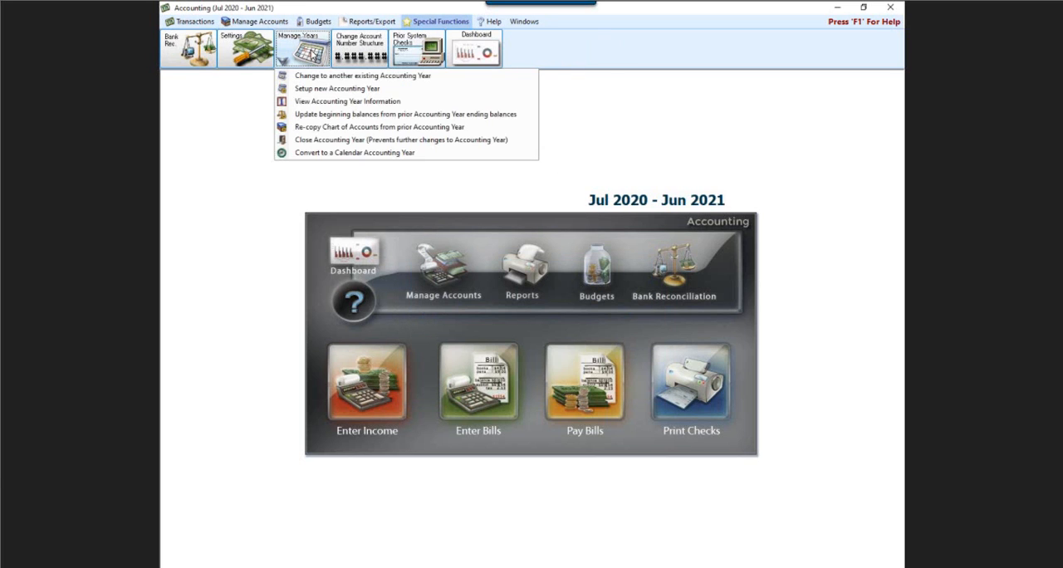
{"action": "left_click", "coordinate": [325, 154]}
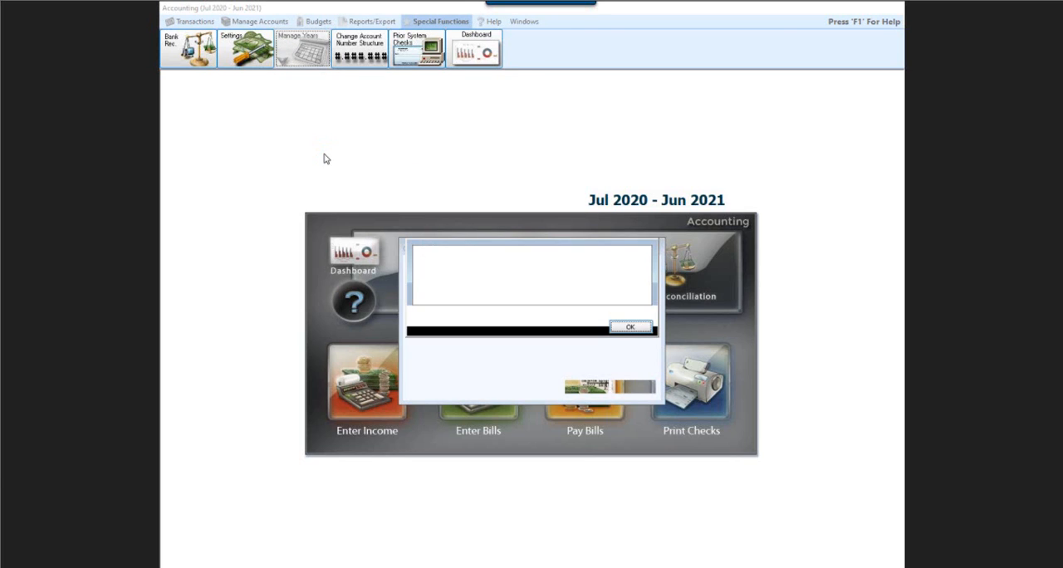
{"action": "left_click", "coordinate": [637, 332]}
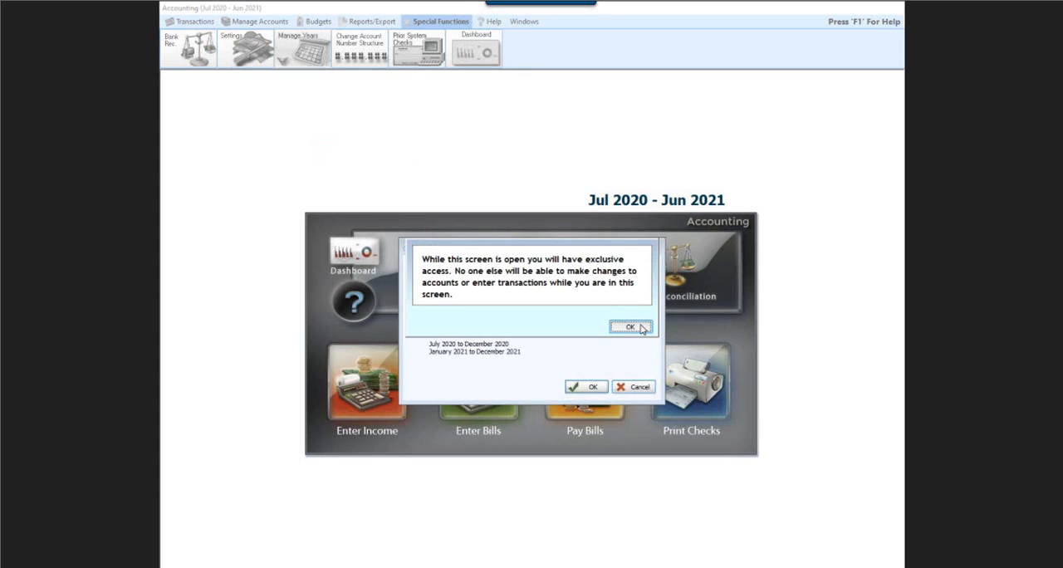
{"action": "left_click", "coordinate": [639, 331]}
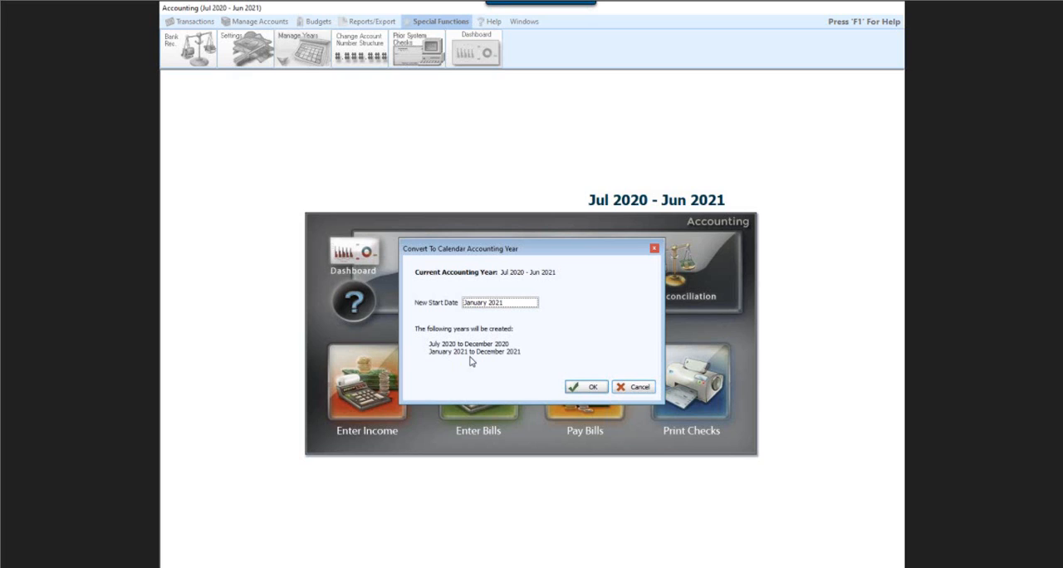
{"action": "left_click", "coordinate": [591, 389]}
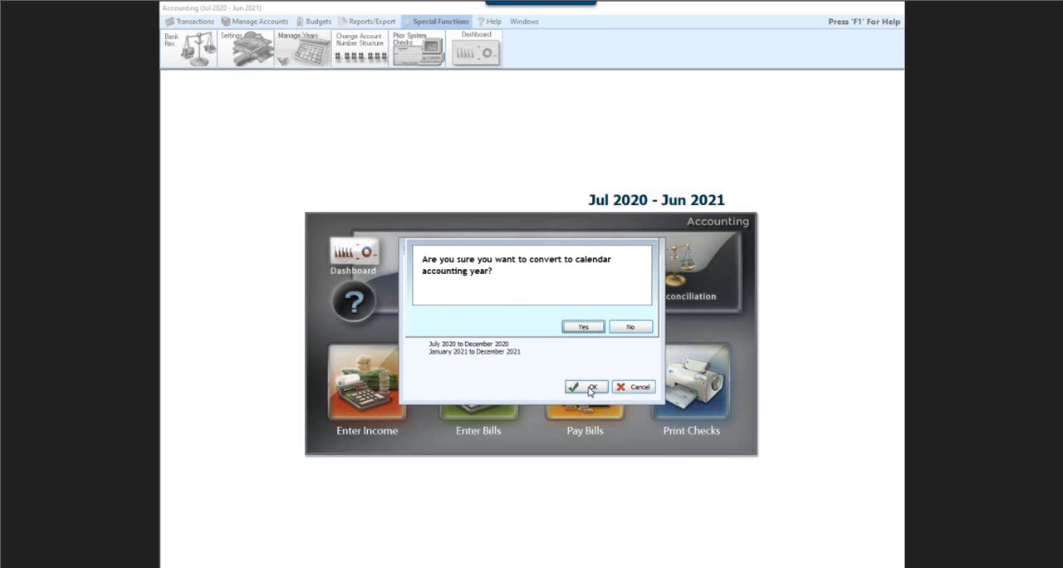
{"action": "left_click", "coordinate": [584, 327]}
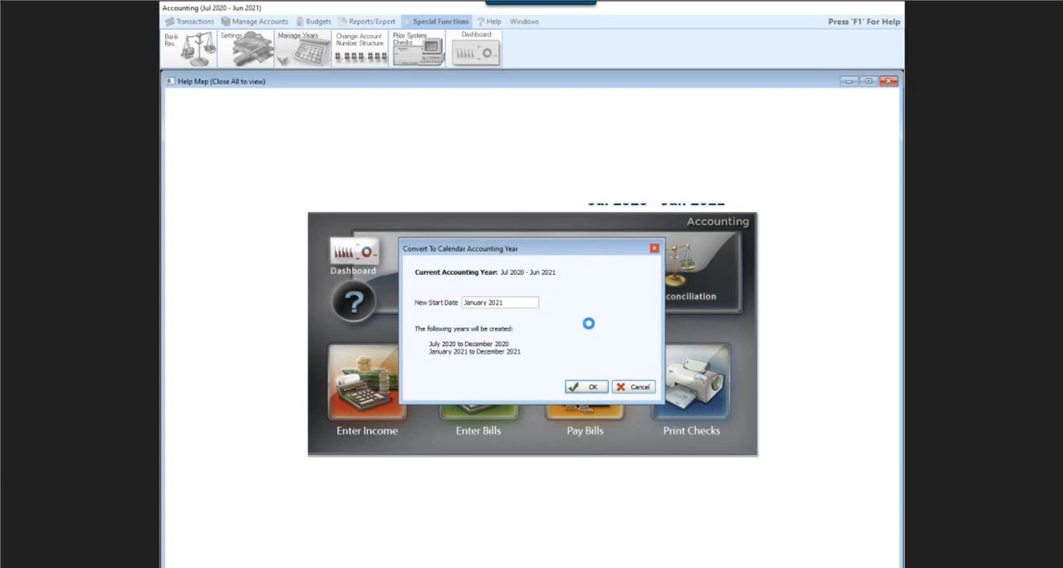